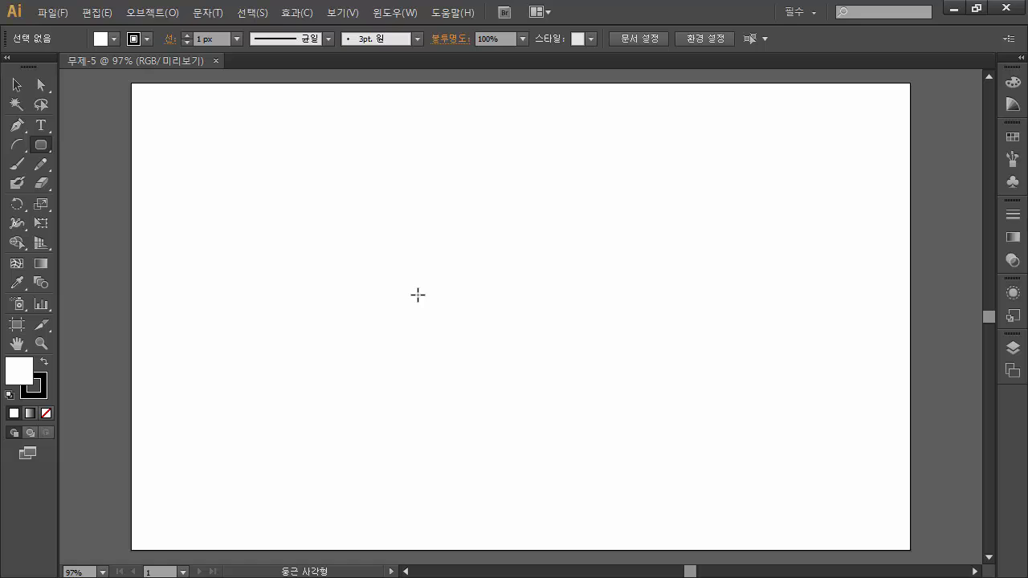
Step: Create a rounded rectangle 100 px wide and 150 px high with a 100 px corner radius near the artboard's centre
{"action": "left_click", "coordinate": [386, 213]}
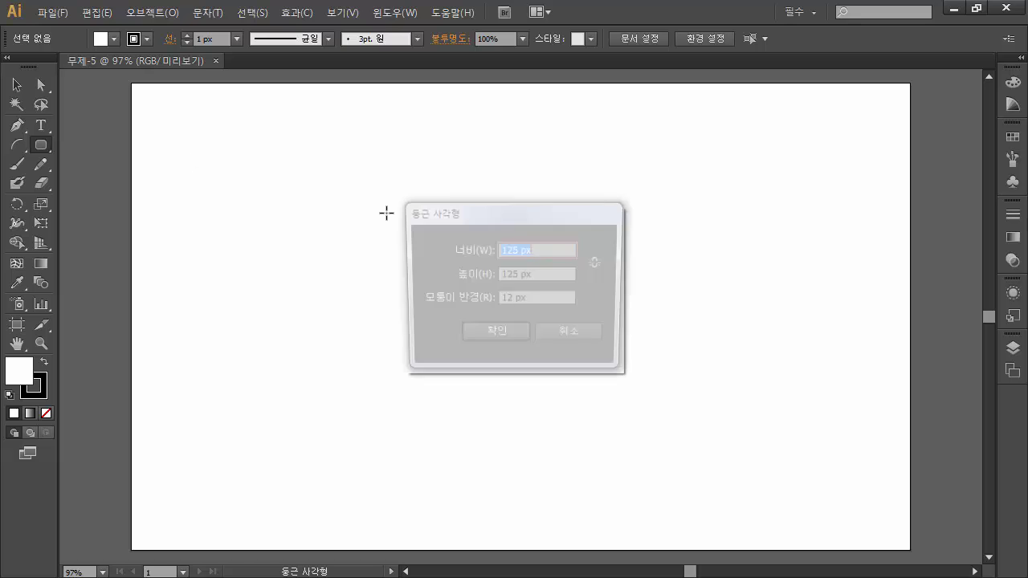
{"action": "left_click_drag", "start_coordinate": [458, 212], "coordinate": [467, 167]}
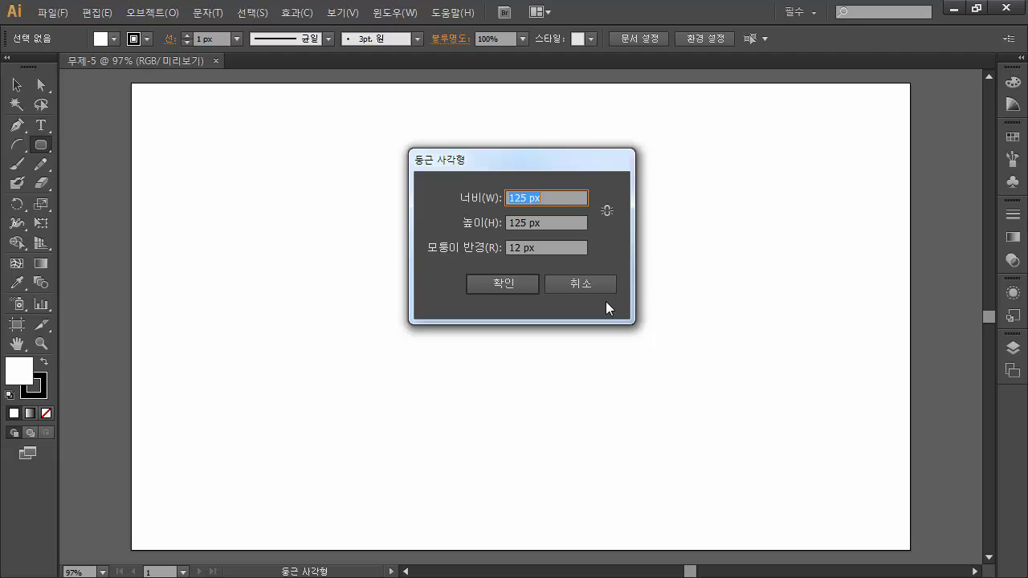
{"action": "type", "text": "100"}
{"action": "key", "text": "Tab"}
{"action": "type", "text": "150"}
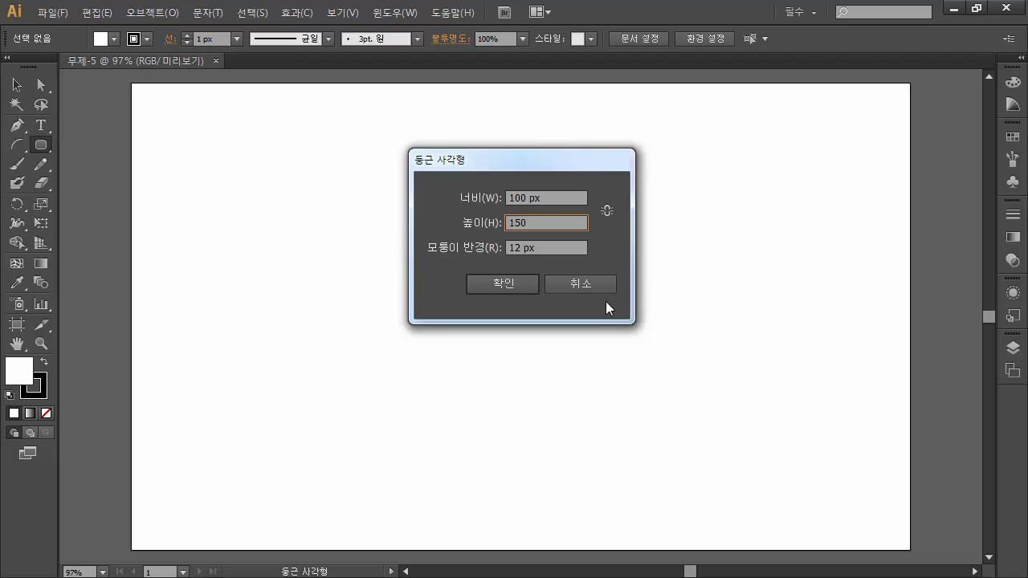
{"action": "key", "text": "Tab"}
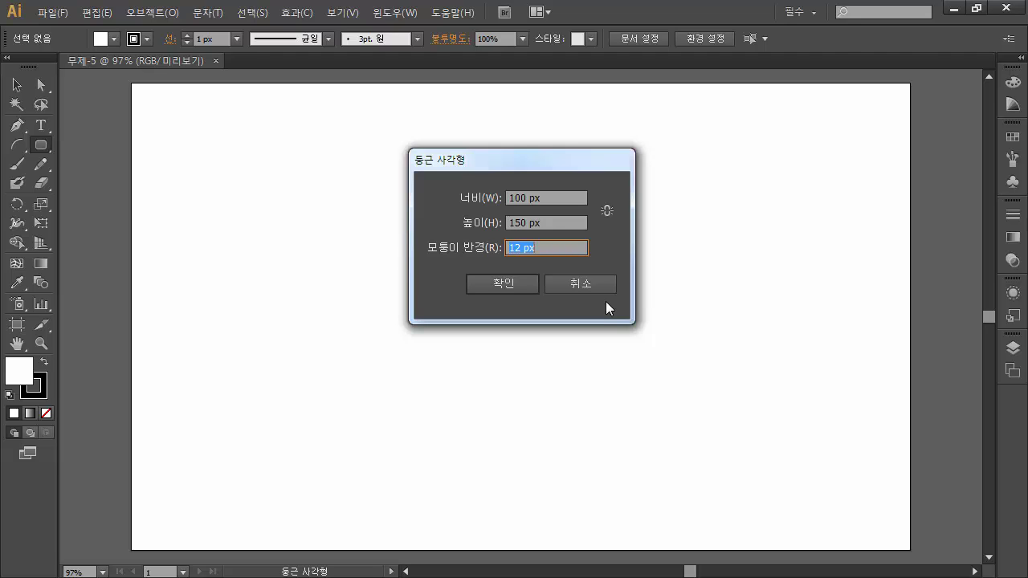
{"action": "type", "text": "100"}
{"action": "left_click", "coordinate": [509, 285]}
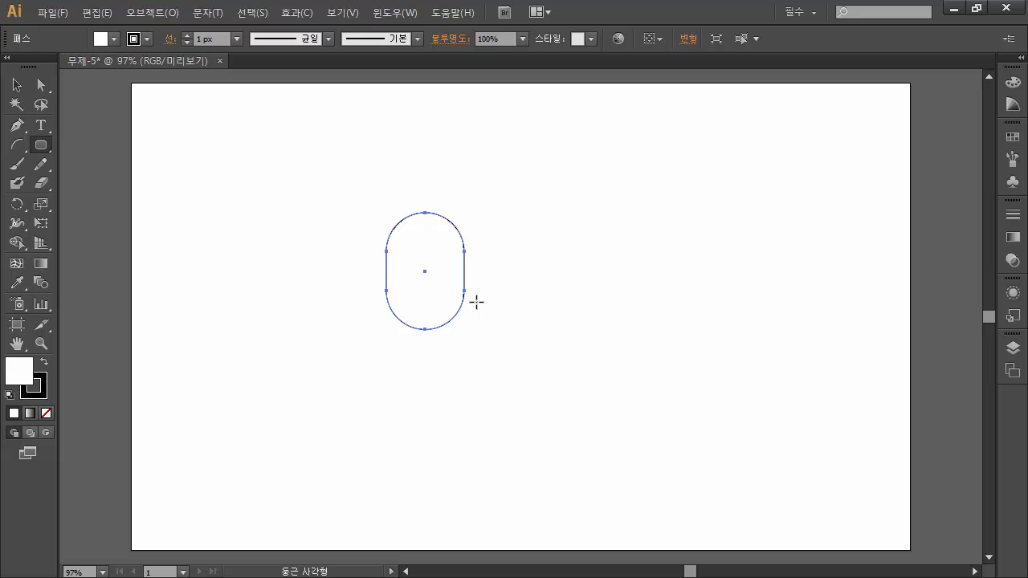
Step: Increase the rounded rectangle's stroke weight in 1 px increments to 20 px
{"action": "left_click", "coordinate": [221, 39]}
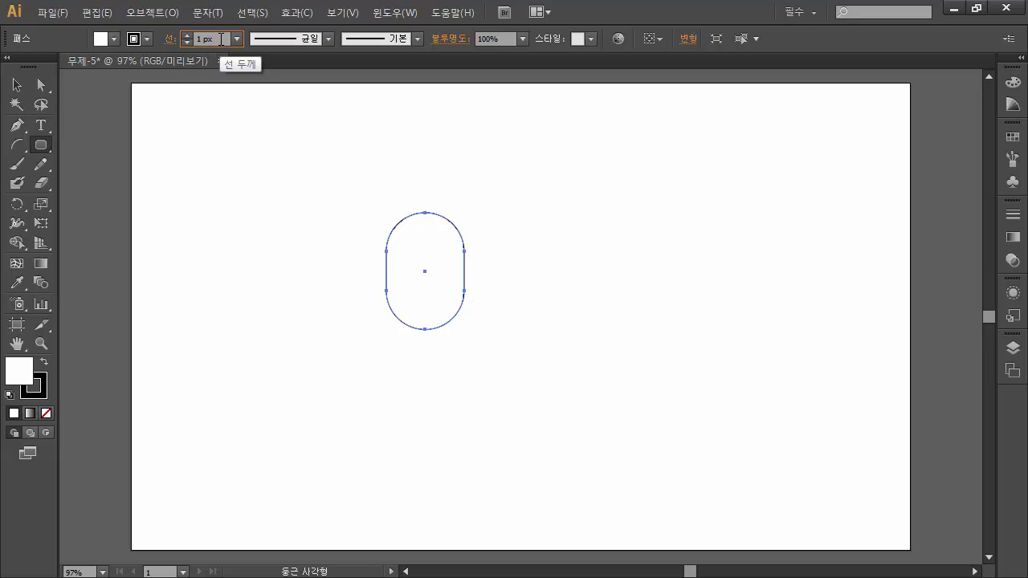
{"action": "key", "text": "Up"}
{"action": "key", "text": "Up"}
{"action": "key", "text": "Up"}
{"action": "key", "text": "Up"}
{"action": "key", "text": "Up"}
{"action": "key", "text": "Up"}
{"action": "key", "text": "Up"}
{"action": "key", "text": "Up"}
{"action": "key", "text": "Up"}
{"action": "key", "text": "Up"}
{"action": "key", "text": "Up"}
{"action": "key", "text": "Up"}
{"action": "key", "text": "Up"}
{"action": "key", "text": "Up"}
{"action": "key", "text": "Up"}
{"action": "key", "text": "Up"}
{"action": "key", "text": "Up"}
{"action": "key", "text": "Up"}
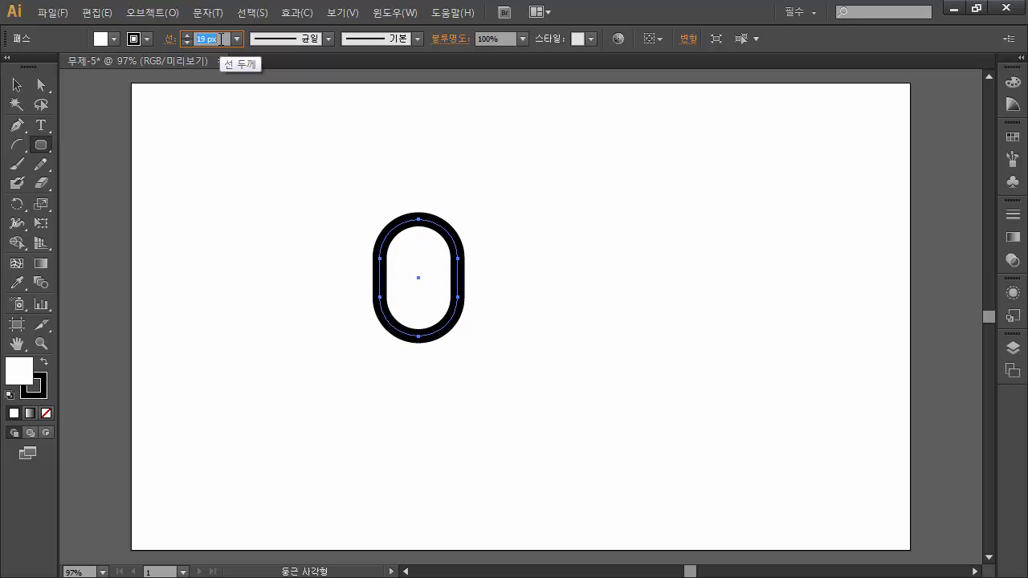
{"action": "key", "text": "Up"}
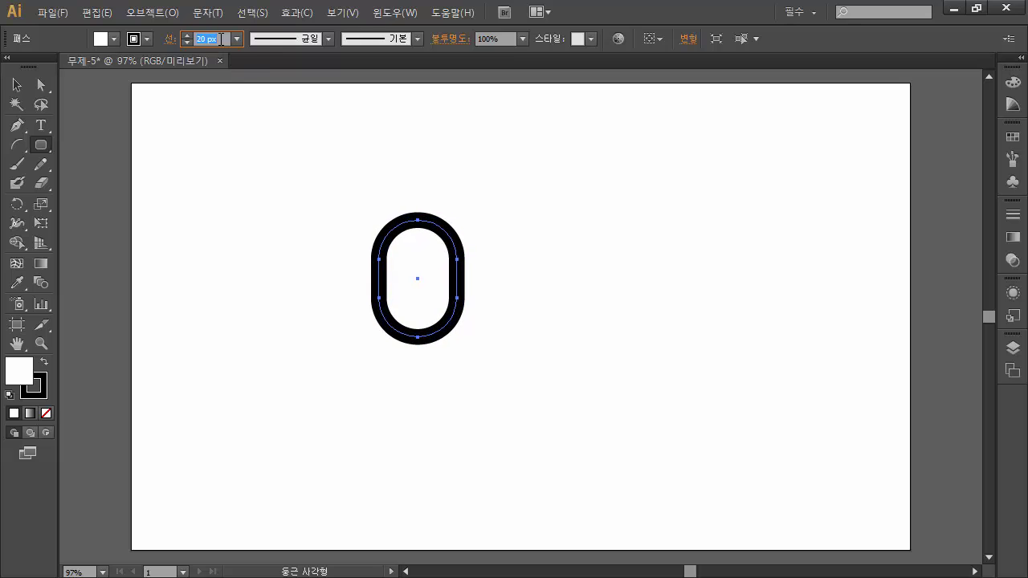
Step: Give the rounded rectangle a 20 px stroke weight and remove its fill
{"action": "key", "text": "ctrl+space"}
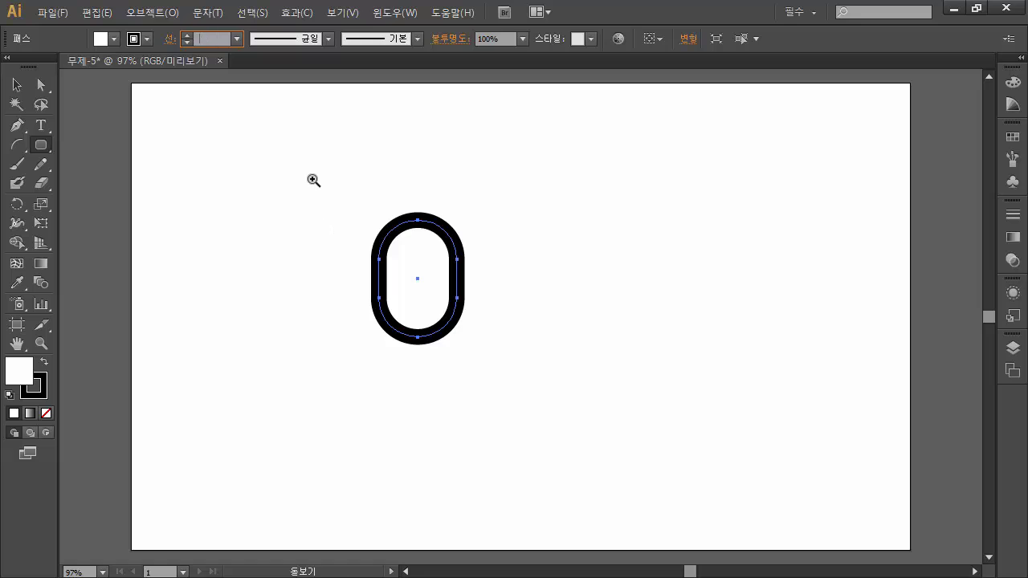
{"action": "left_click_drag", "start_coordinate": [313, 179], "coordinate": [587, 419]}
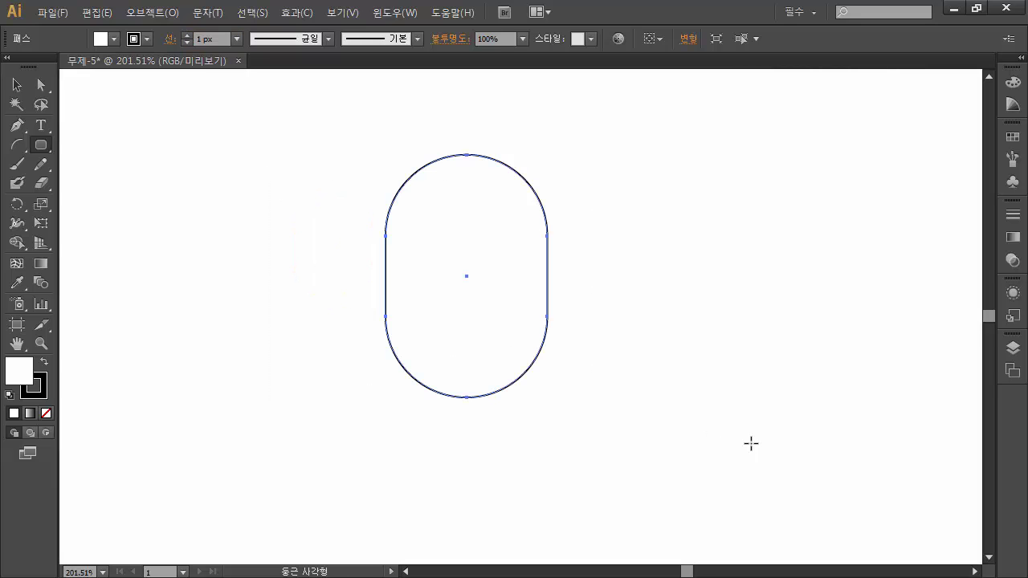
{"action": "left_click", "coordinate": [213, 38]}
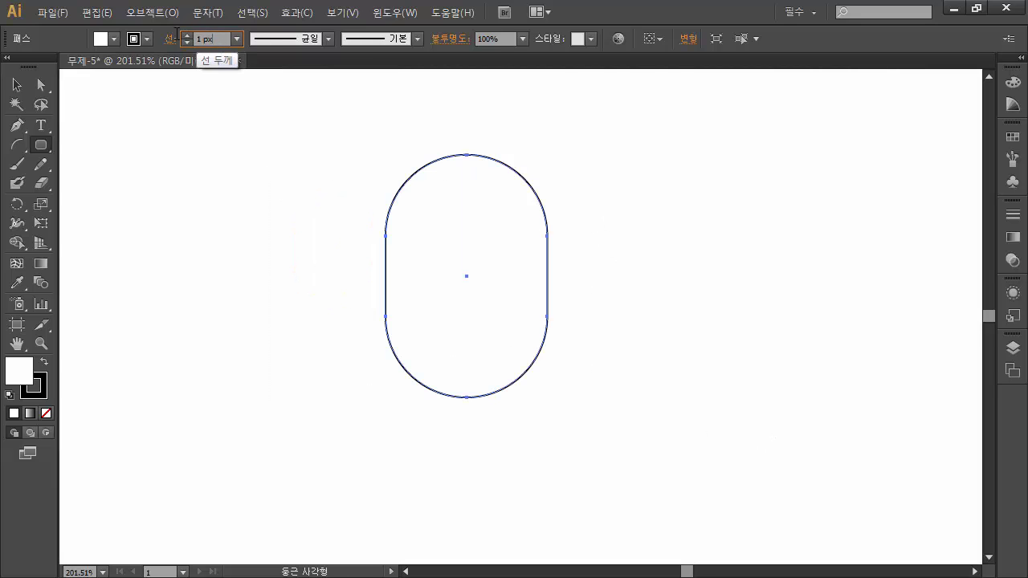
{"action": "type", "text": "20"}
{"action": "key", "text": "Return"}
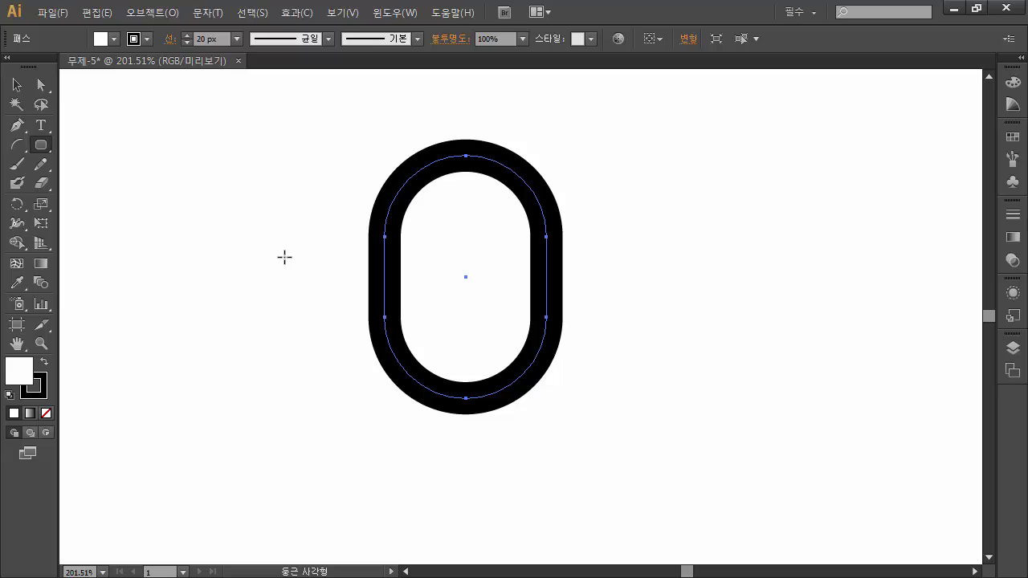
{"action": "left_click", "coordinate": [114, 39]}
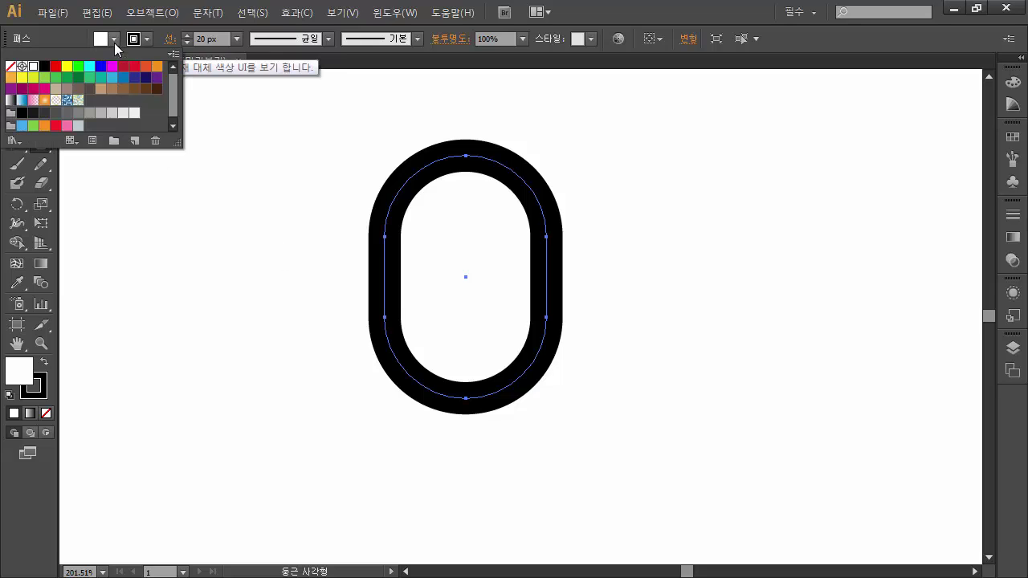
{"action": "left_click", "coordinate": [11, 66]}
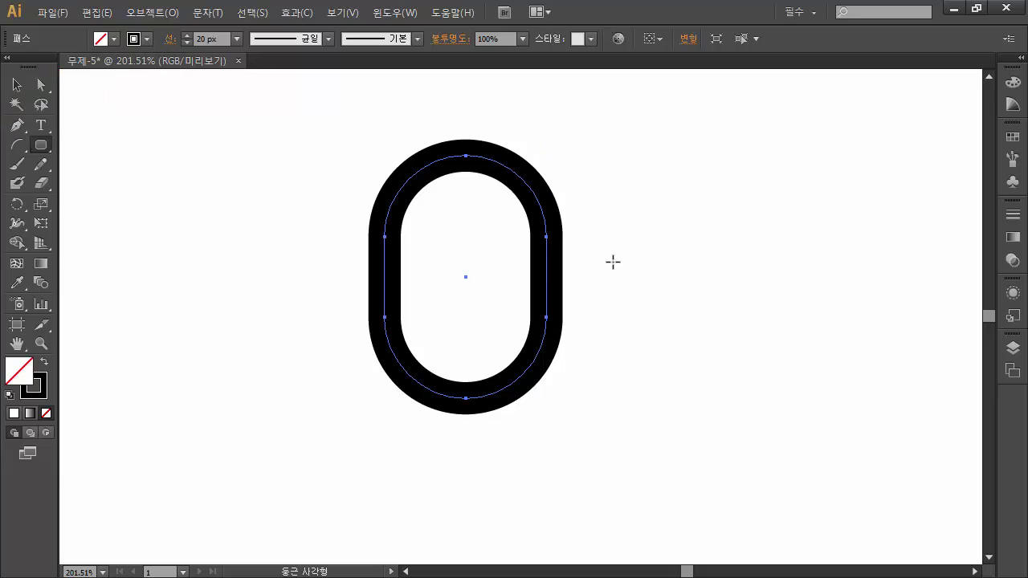
Step: Delete the rounded rectangle's bottom anchor point and the remaining lower curve to leave an open arch with two straight legs
{"action": "key", "text": "ctrl"}
{"action": "left_click", "coordinate": [39, 87]}
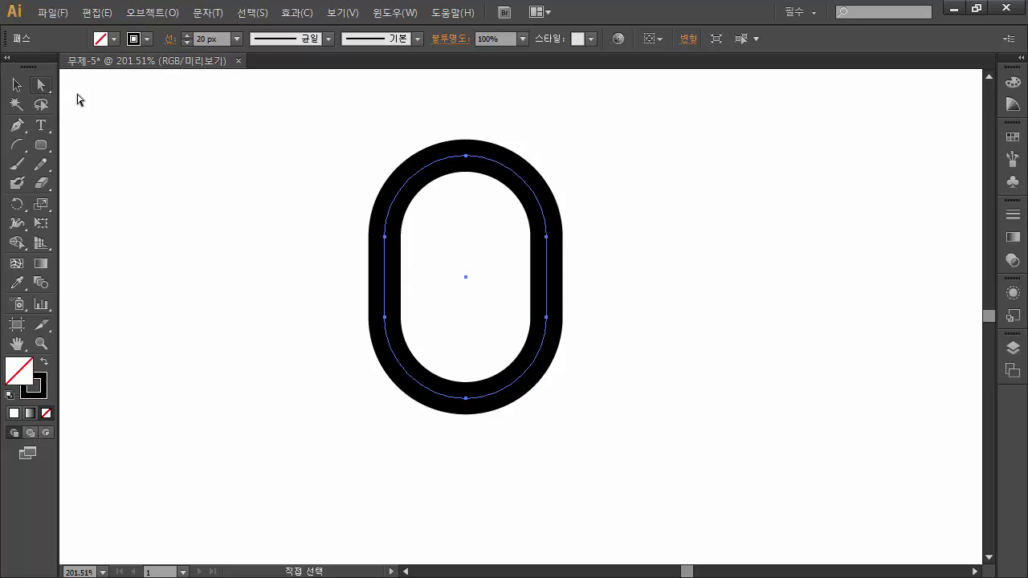
{"action": "left_click", "coordinate": [467, 400]}
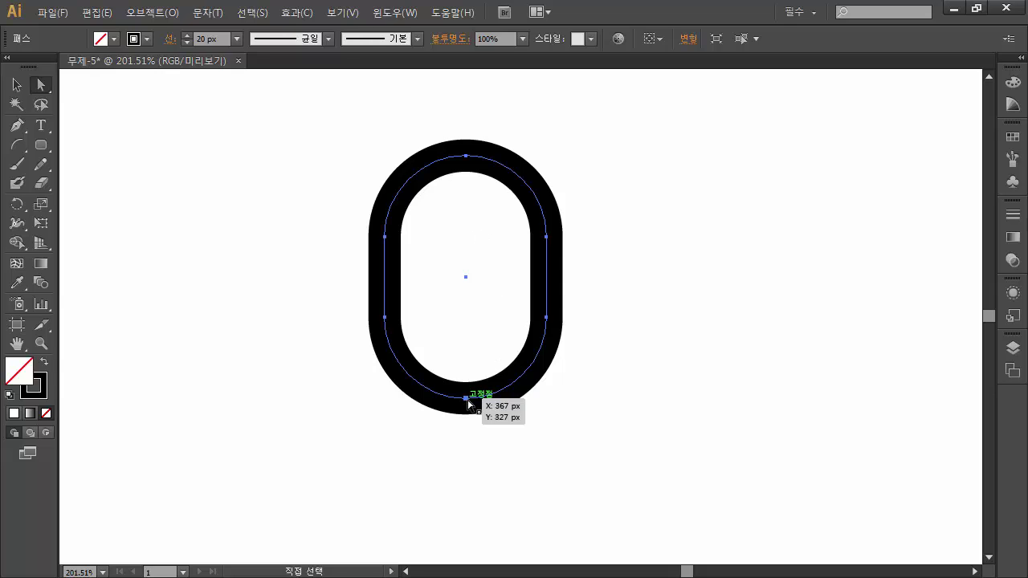
{"action": "left_click", "coordinate": [467, 398]}
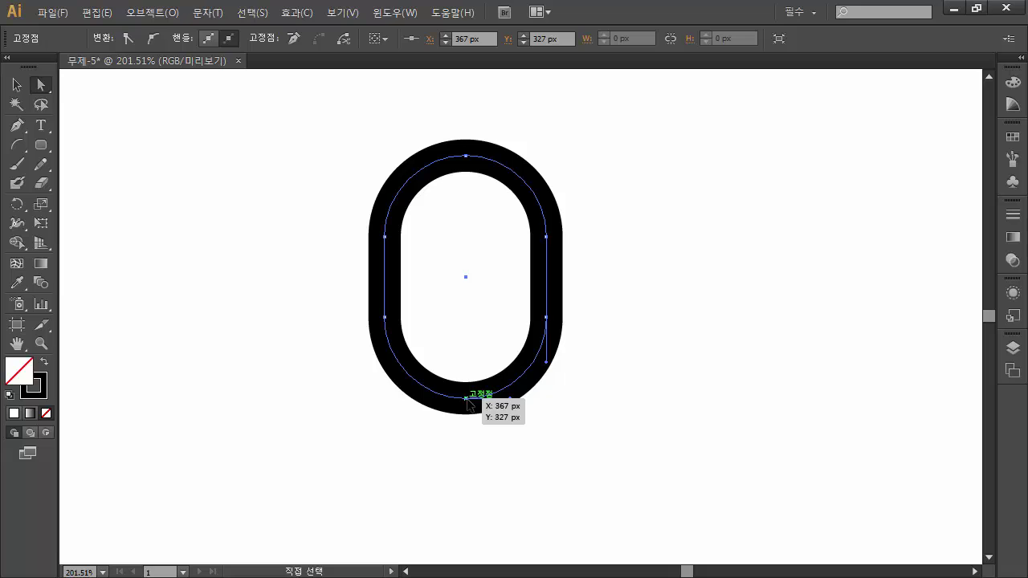
{"action": "key", "text": "Delete"}
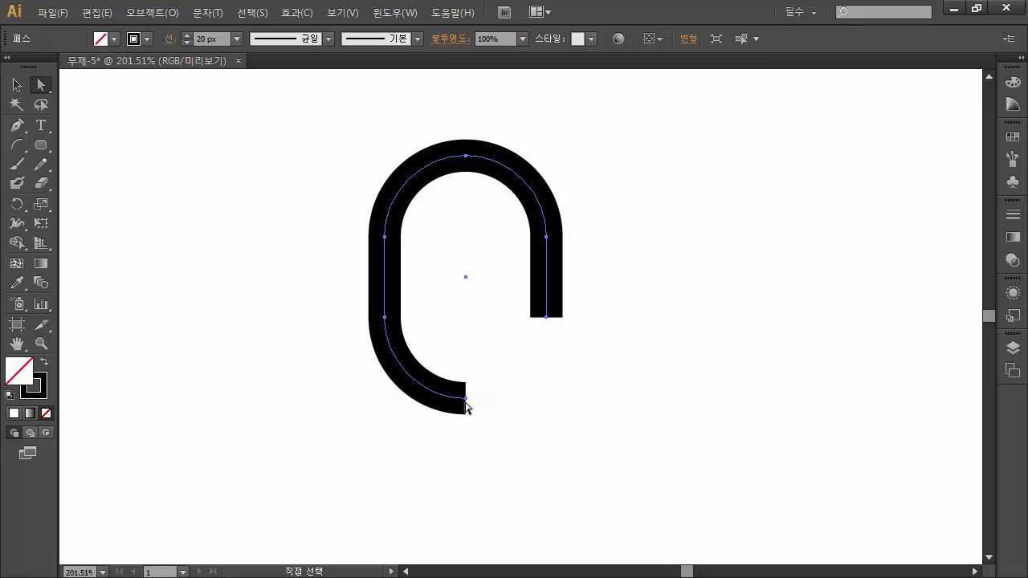
{"action": "left_click", "coordinate": [466, 398]}
{"action": "key", "text": "Delete"}
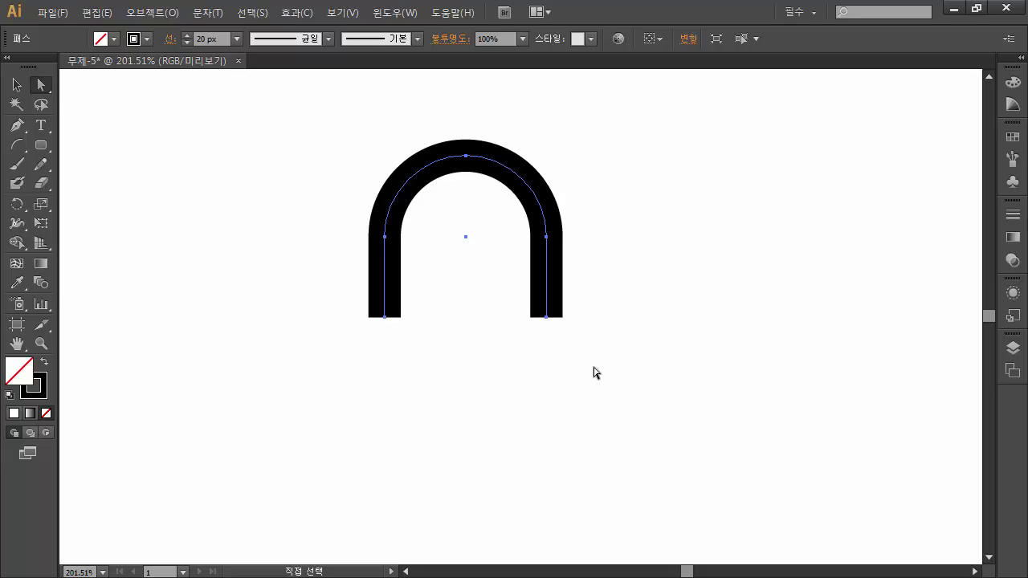
{"action": "left_click", "coordinate": [574, 399], "text": "ctrl"}
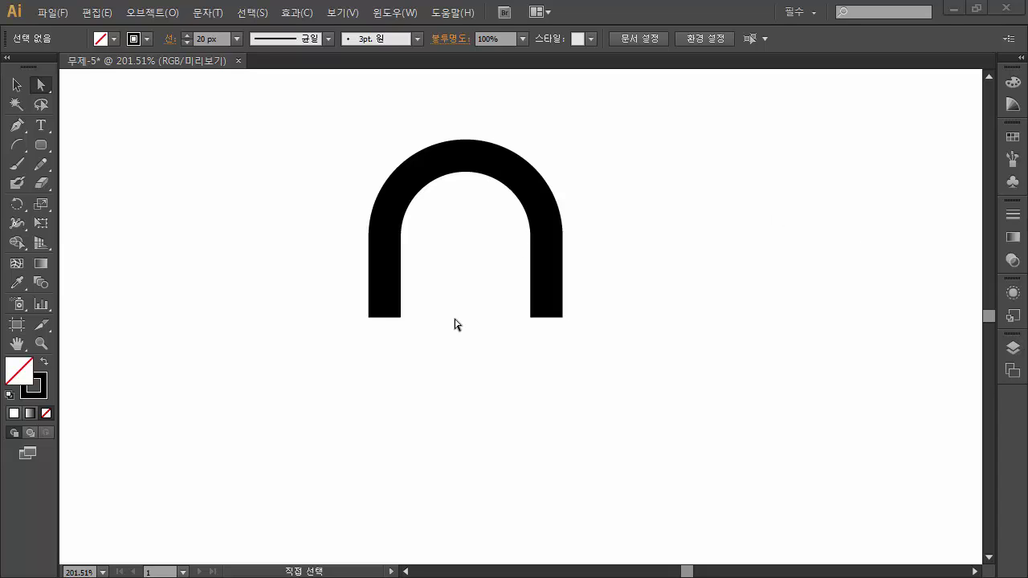
Step: Draw a 50 × 50 px circle to the right of the arch and swap its fill and stroke for solid black
{"action": "left_click", "coordinate": [41, 144]}
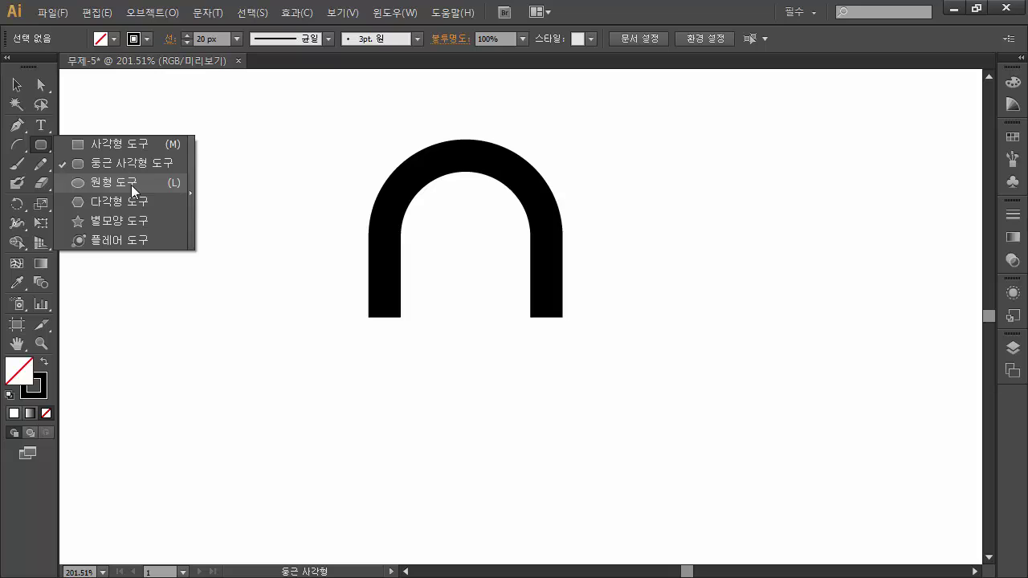
{"action": "left_click", "coordinate": [131, 185]}
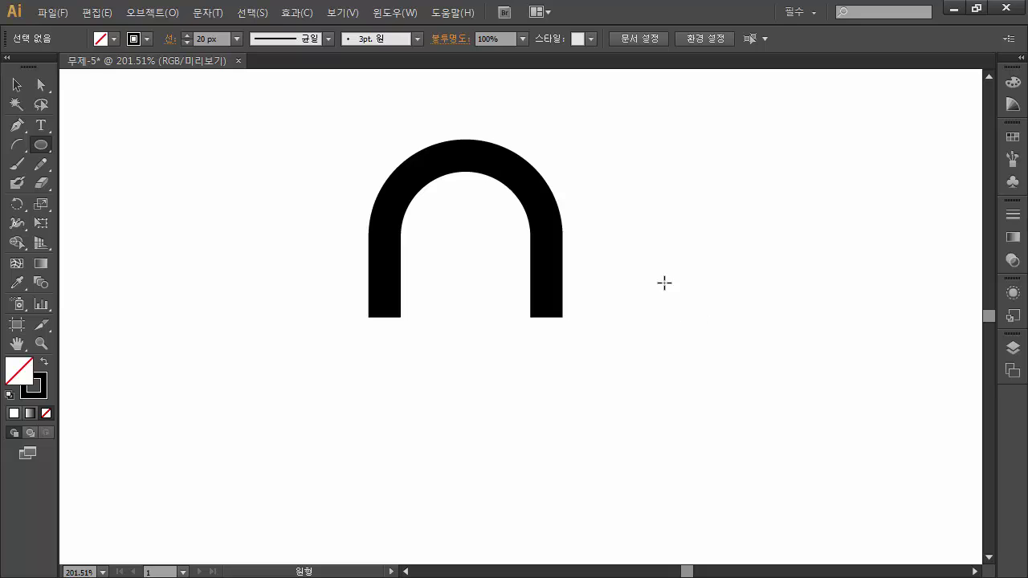
{"action": "left_click", "coordinate": [688, 281]}
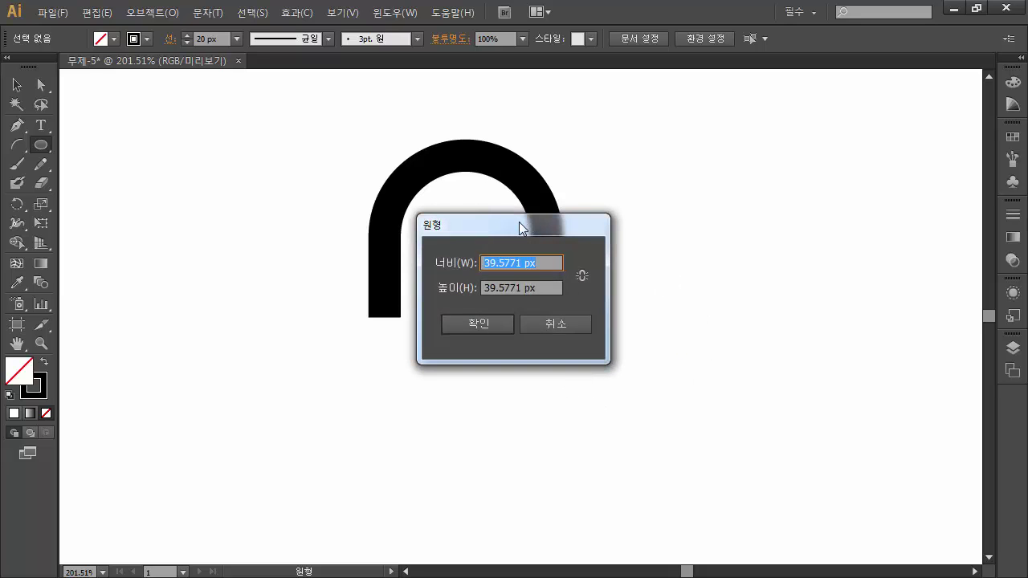
{"action": "left_click_drag", "start_coordinate": [522, 223], "coordinate": [720, 209]}
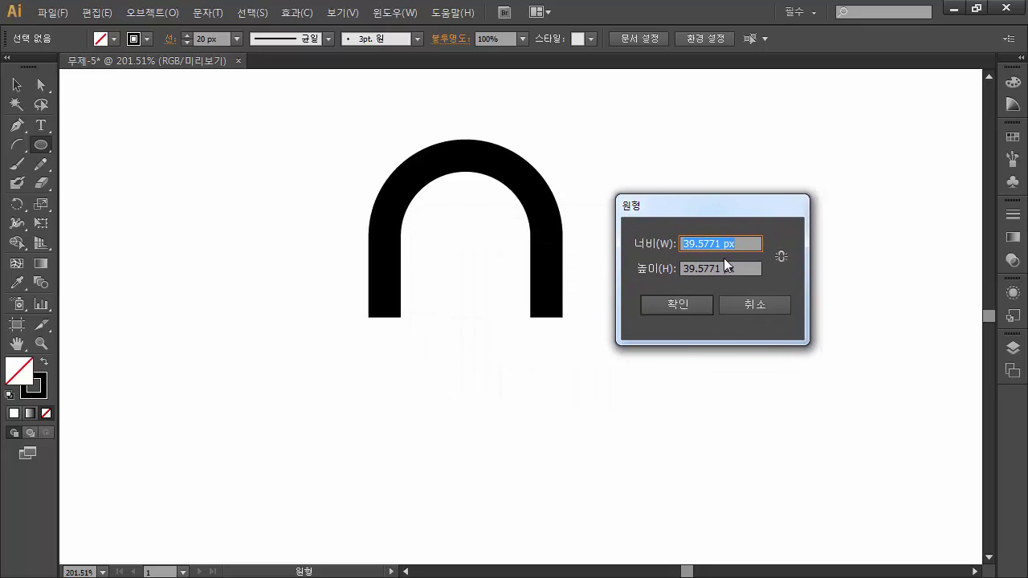
{"action": "type", "text": "50"}
{"action": "key", "text": "Tab"}
{"action": "type", "text": "50"}
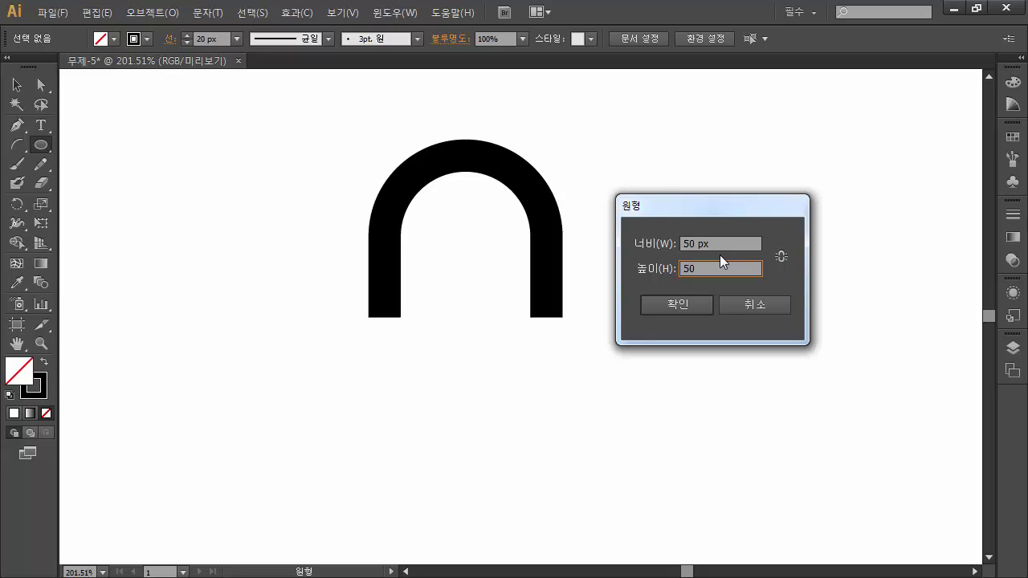
{"action": "key", "text": "Tab"}
{"action": "key", "text": "Return"}
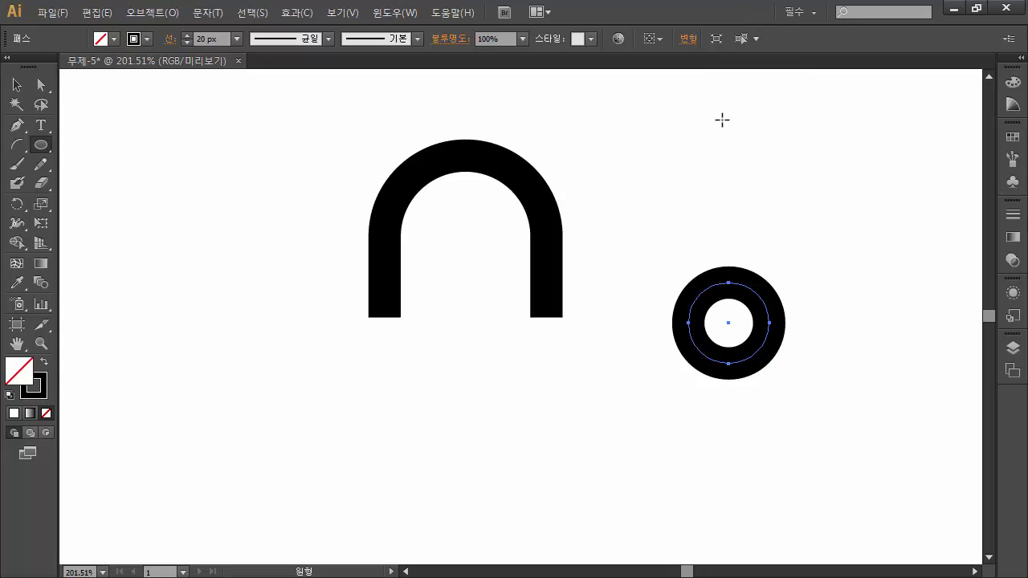
{"action": "key", "text": "shift+x"}
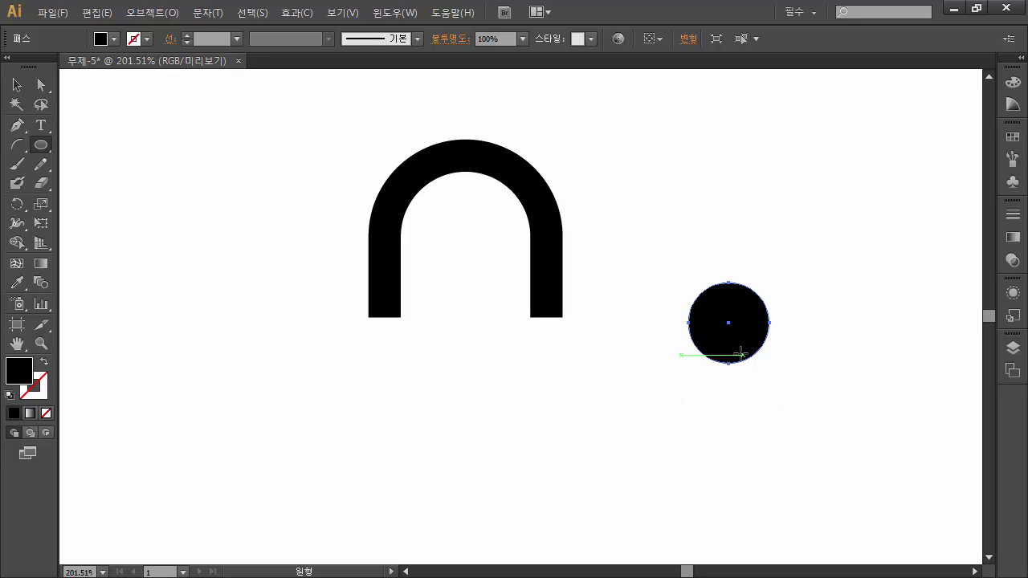
Step: Move the black circle up and closer to the arch's right leg, leaving a gap between them
{"action": "key", "text": "ctrl"}
{"action": "key", "text": "v"}
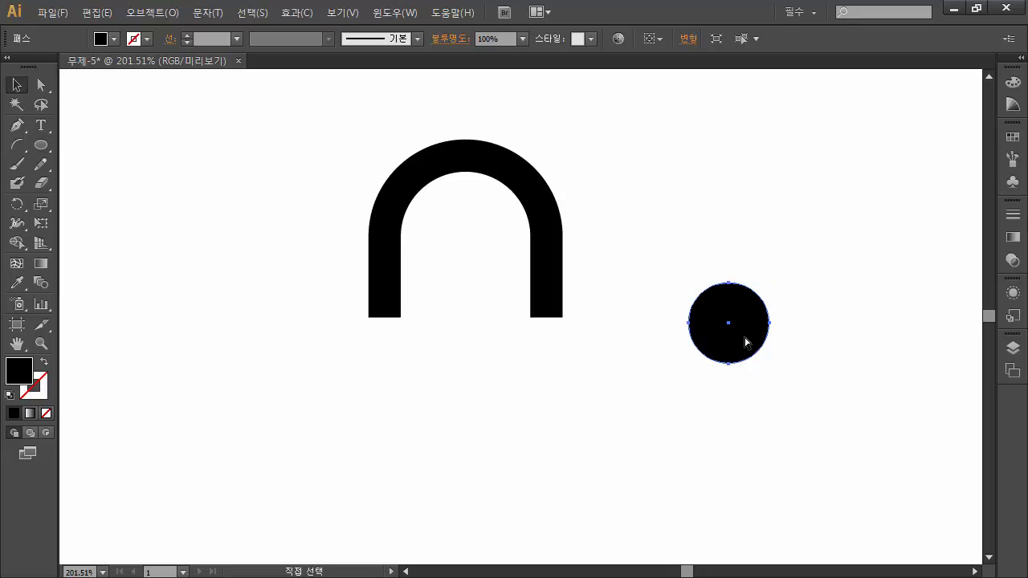
{"action": "left_click_drag", "start_coordinate": [742, 343], "coordinate": [585, 293]}
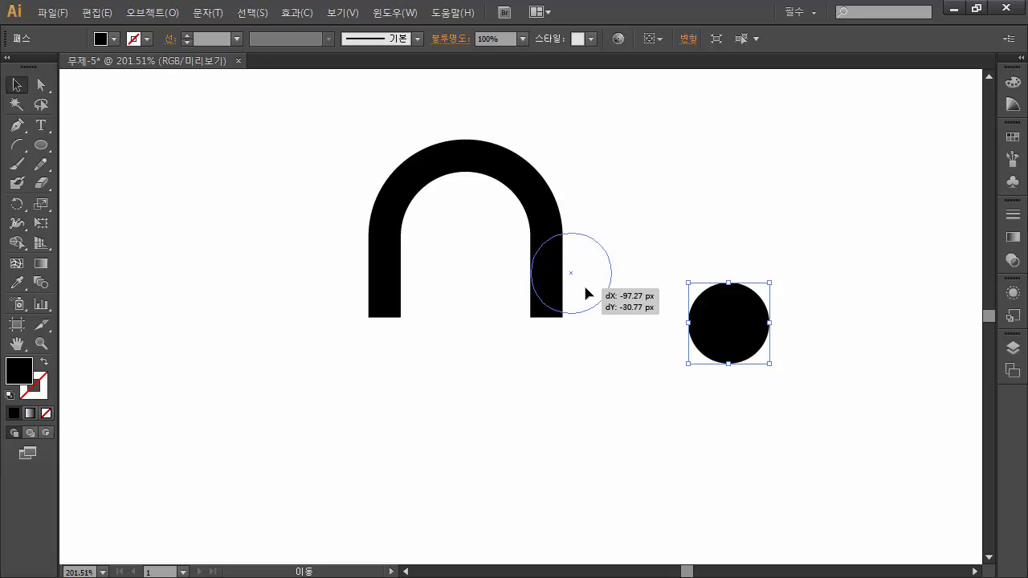
{"action": "left_click_drag", "start_coordinate": [586, 293], "coordinate": [674, 293]}
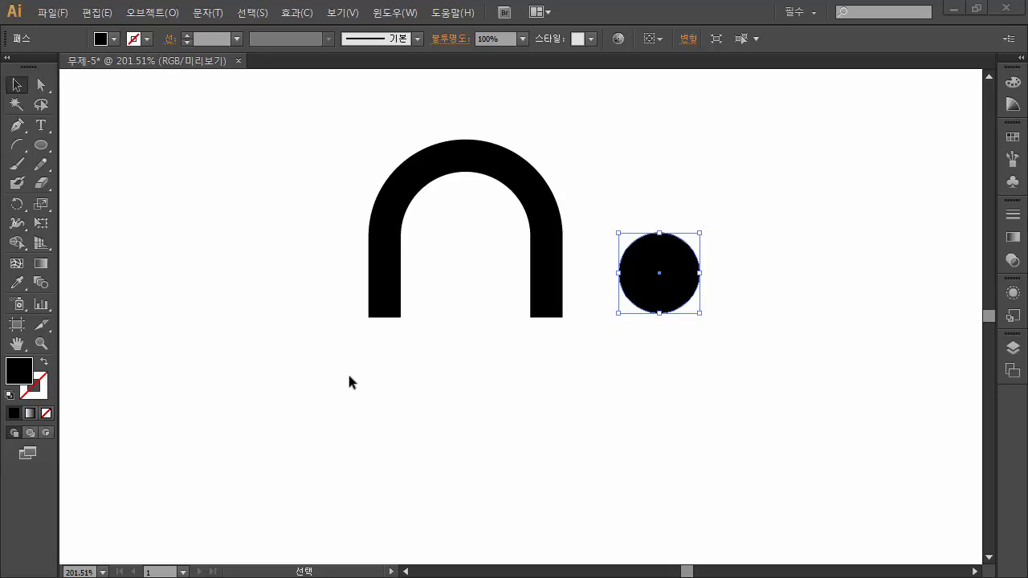
Step: Delete the circle's right anchor point and move the resulting half circle to the outer edge of the arch's left leg
{"action": "left_click", "coordinate": [43, 85]}
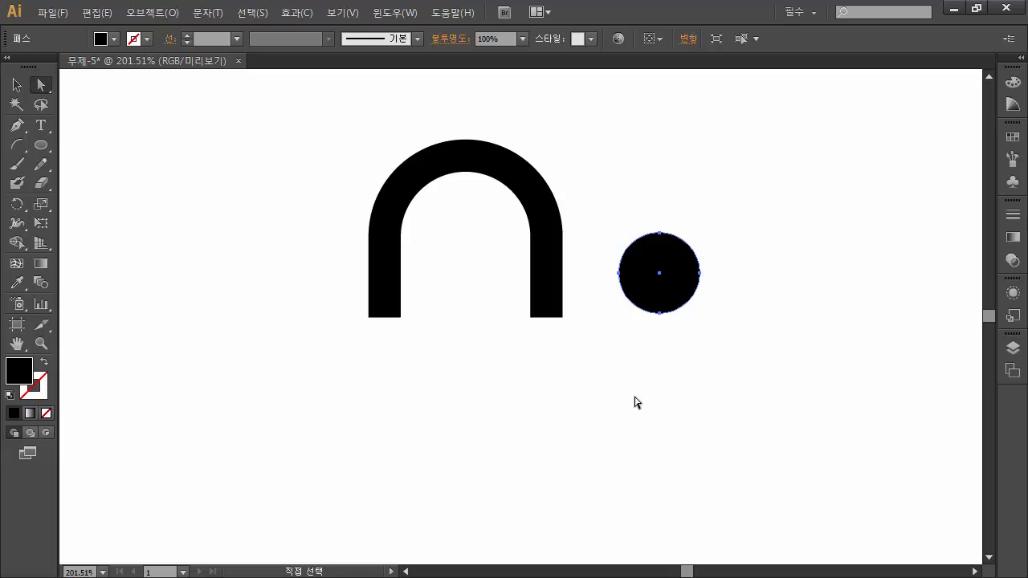
{"action": "left_click", "coordinate": [699, 274]}
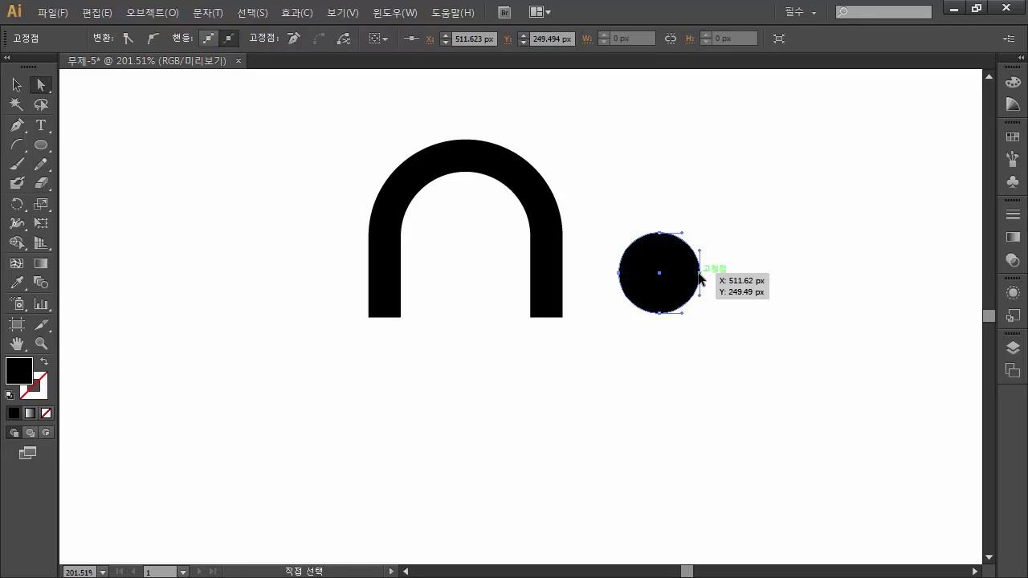
{"action": "key", "text": "Delete"}
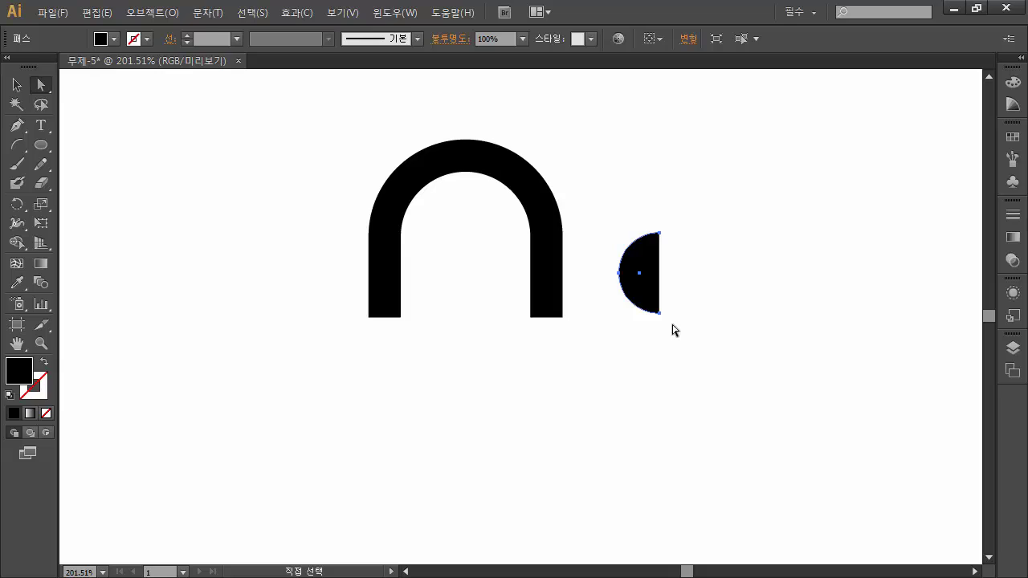
{"action": "key", "text": "v"}
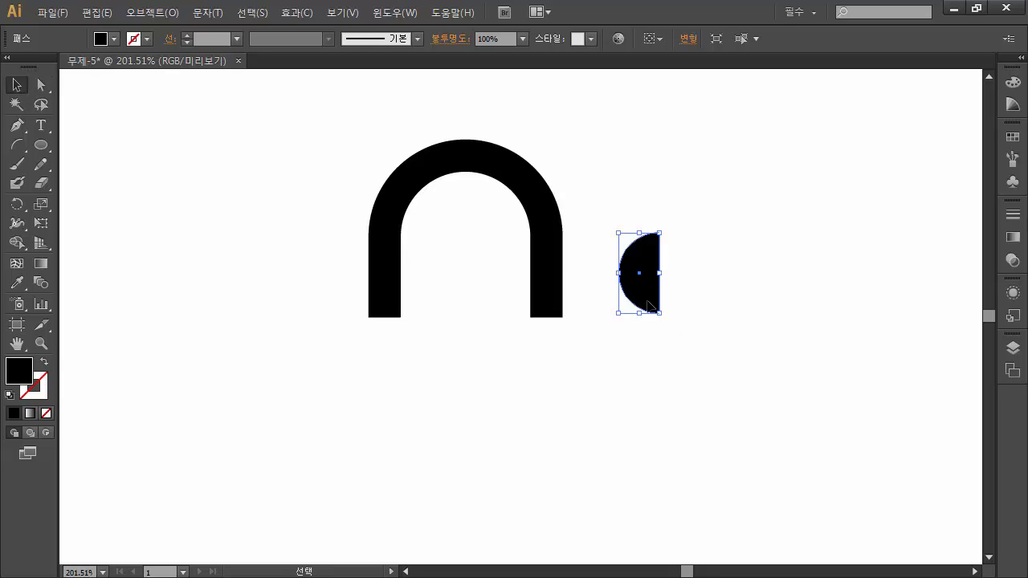
{"action": "left_click_drag", "start_coordinate": [645, 299], "coordinate": [369, 289]}
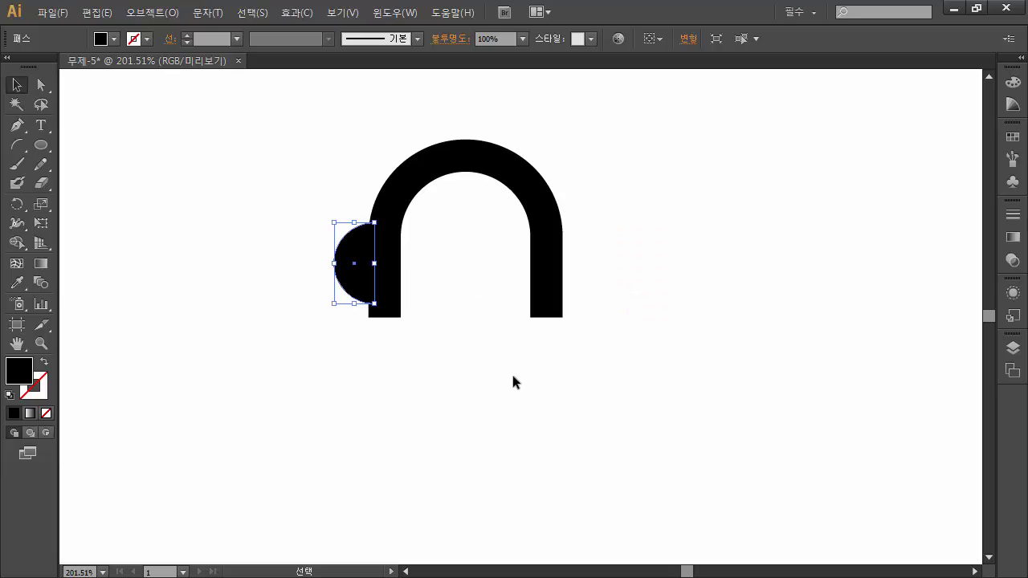
Step: Nudge the left half circle slightly outward so its flat side sits on the outer edge of the arch's left leg
{"action": "left_click", "coordinate": [468, 424]}
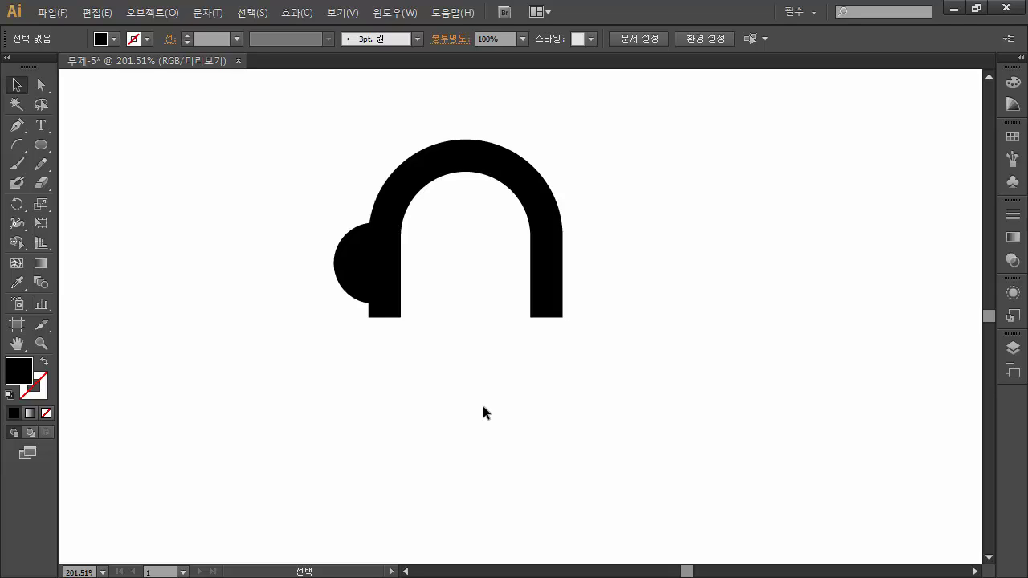
{"action": "left_click", "coordinate": [361, 281]}
{"action": "key", "text": "Left"}
{"action": "key", "text": "Left"}
{"action": "key", "text": "Left"}
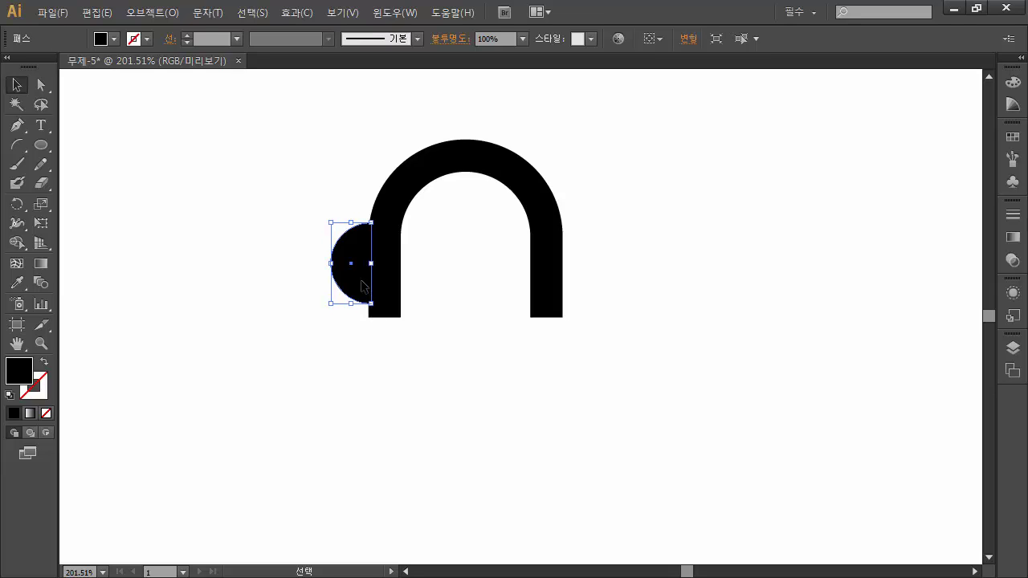
{"action": "left_click", "coordinate": [422, 345]}
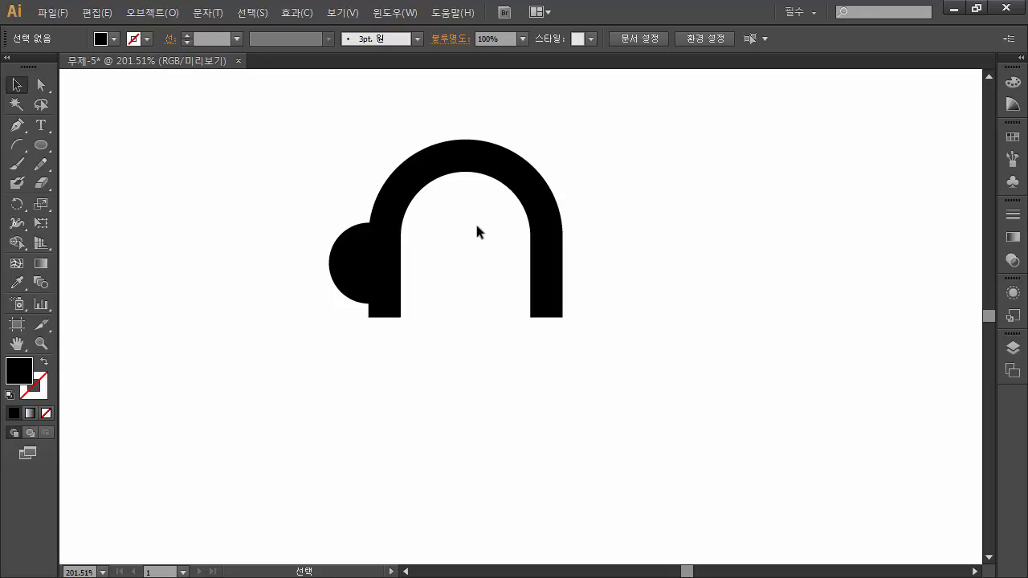
Step: Duplicate the left half circle onto the outer edge of the arch's right leg and reflect the duplicate across the vertical axis
{"action": "left_click", "coordinate": [345, 273]}
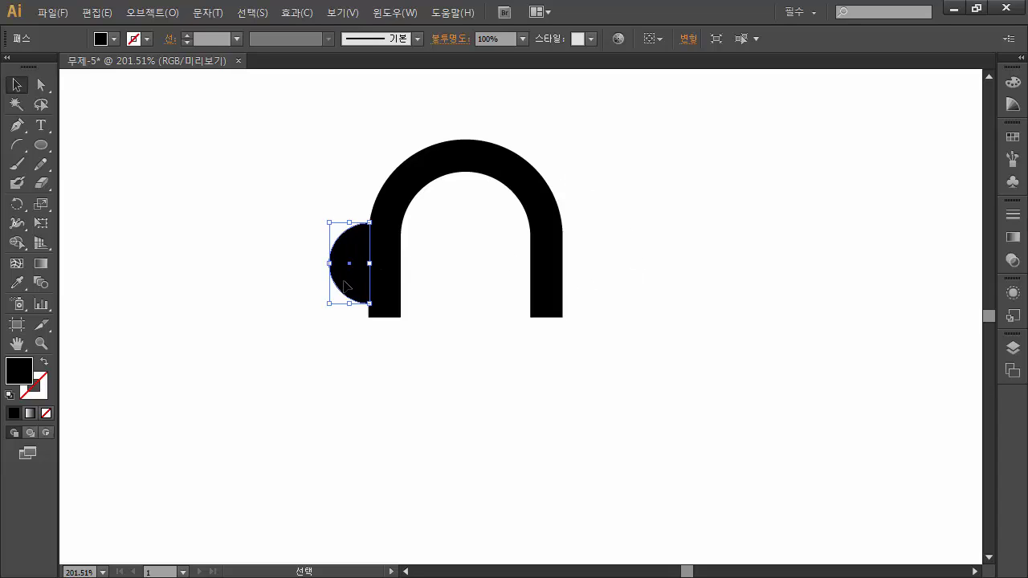
{"action": "left_click_drag", "start_coordinate": [354, 283], "coordinate": [583, 283]}
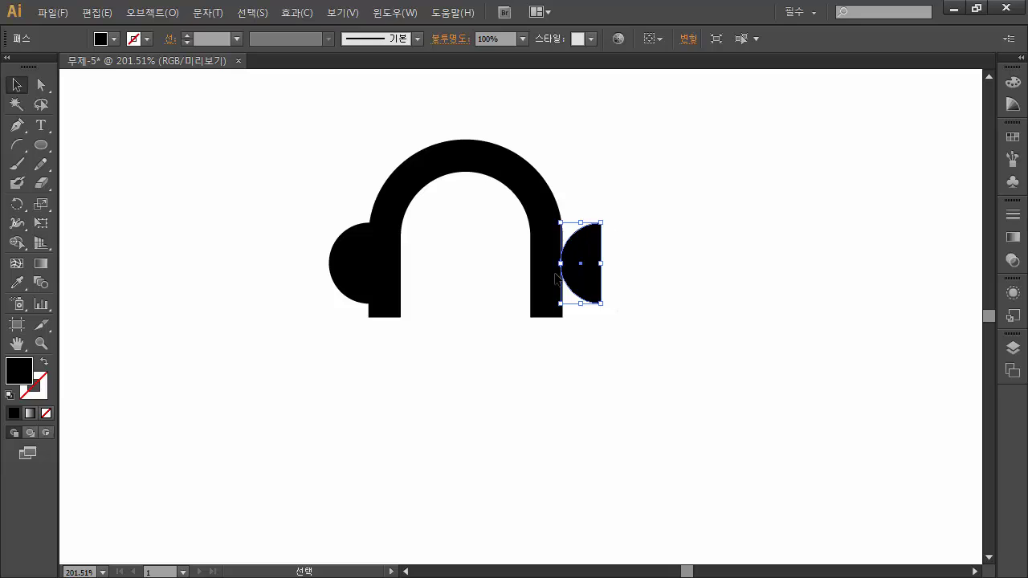
{"action": "key", "text": "o"}
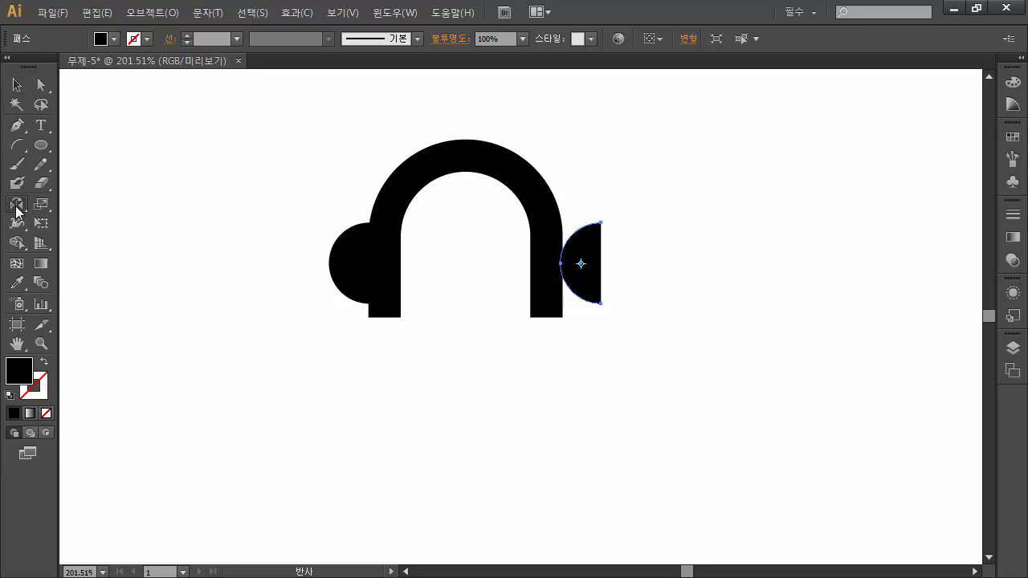
{"action": "double_click", "coordinate": [16, 210]}
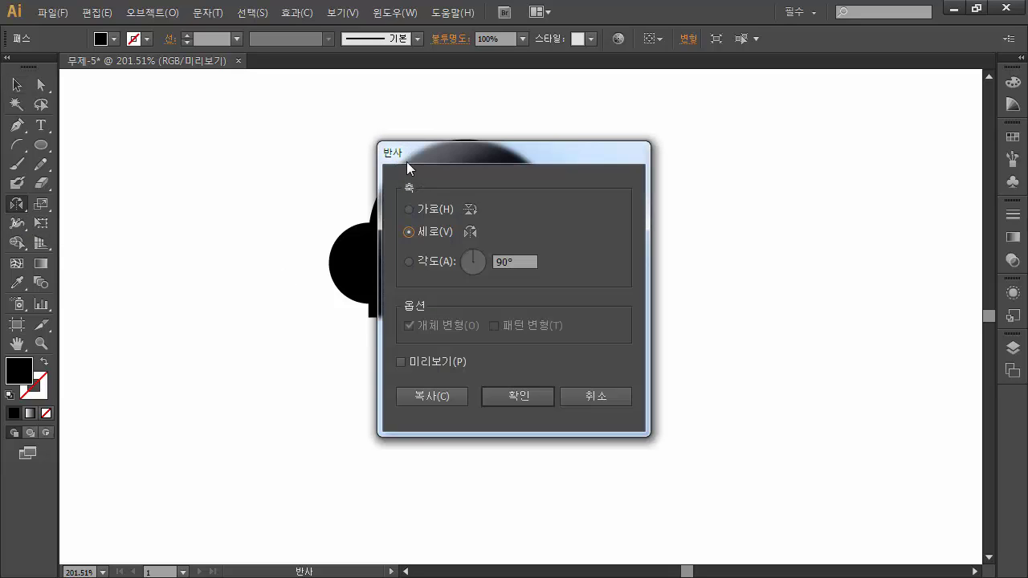
{"action": "left_click_drag", "start_coordinate": [507, 147], "coordinate": [791, 126]}
{"action": "left_click", "coordinate": [735, 377]}
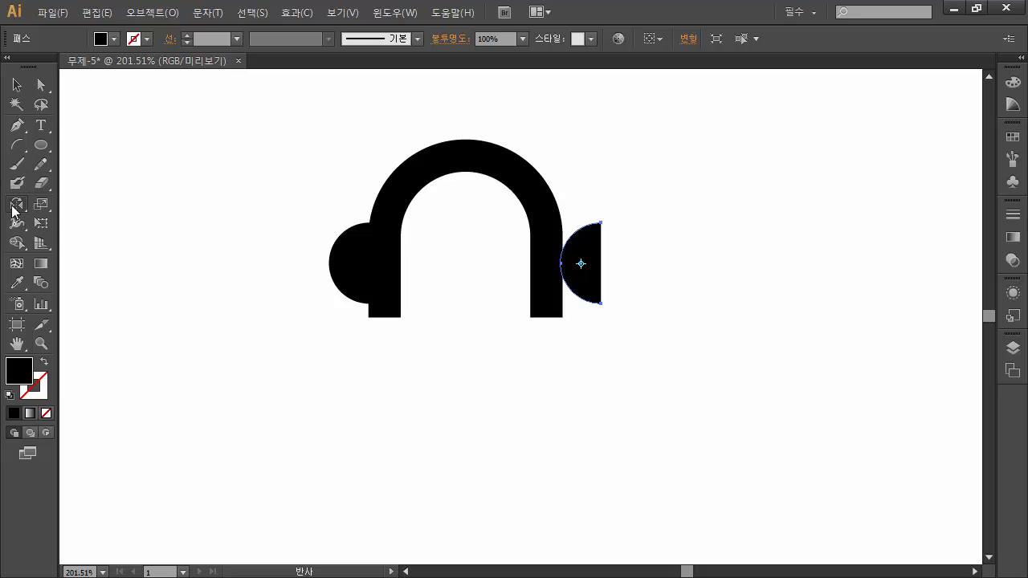
{"action": "double_click", "coordinate": [16, 204]}
{"action": "left_click", "coordinate": [792, 379]}
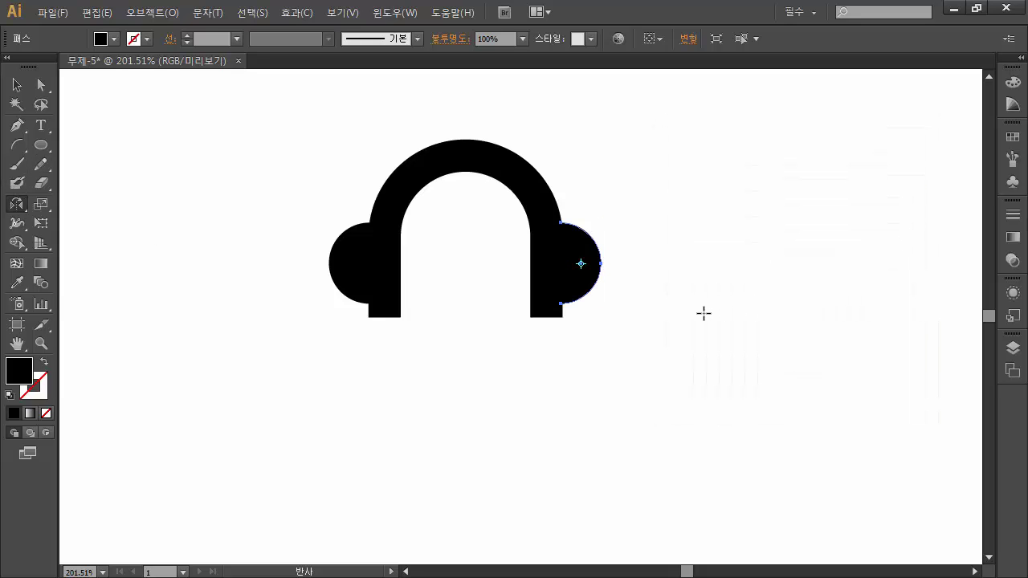
{"action": "key", "text": "v"}
{"action": "left_click", "coordinate": [554, 357]}
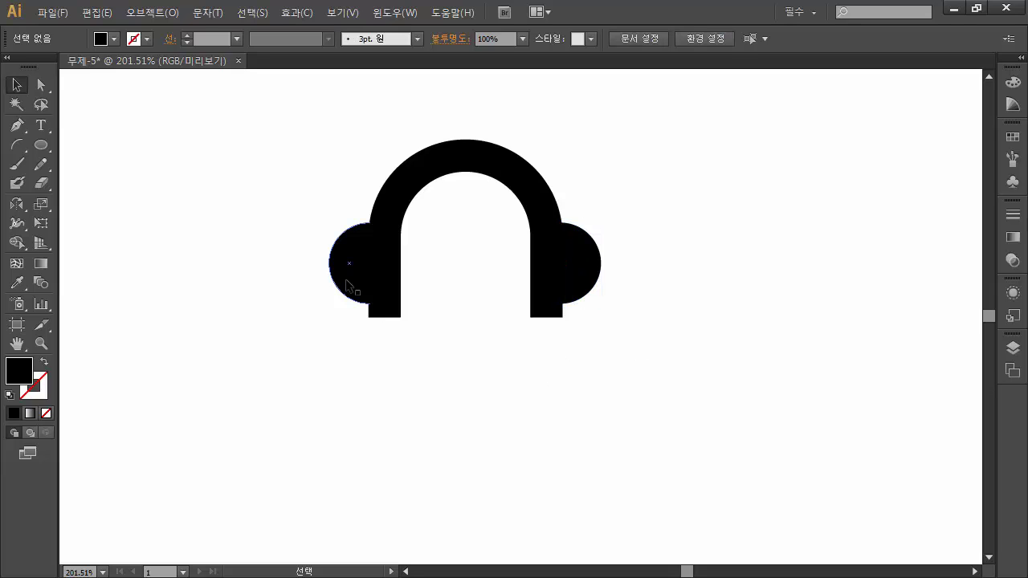
{"action": "left_click", "coordinate": [347, 266]}
{"action": "left_click", "coordinate": [578, 289]}
{"action": "left_click", "coordinate": [660, 411]}
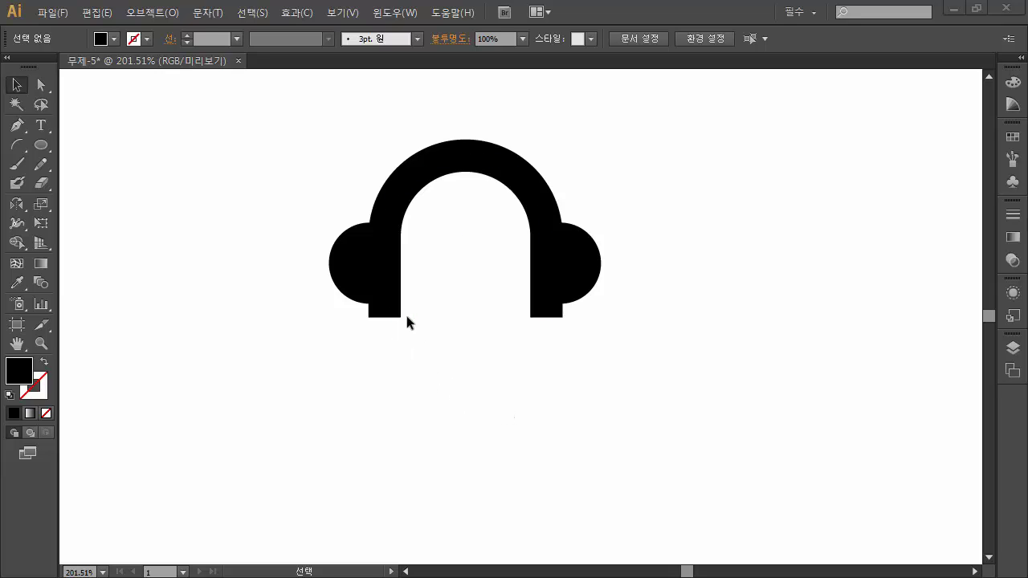
{"action": "left_click", "coordinate": [538, 318]}
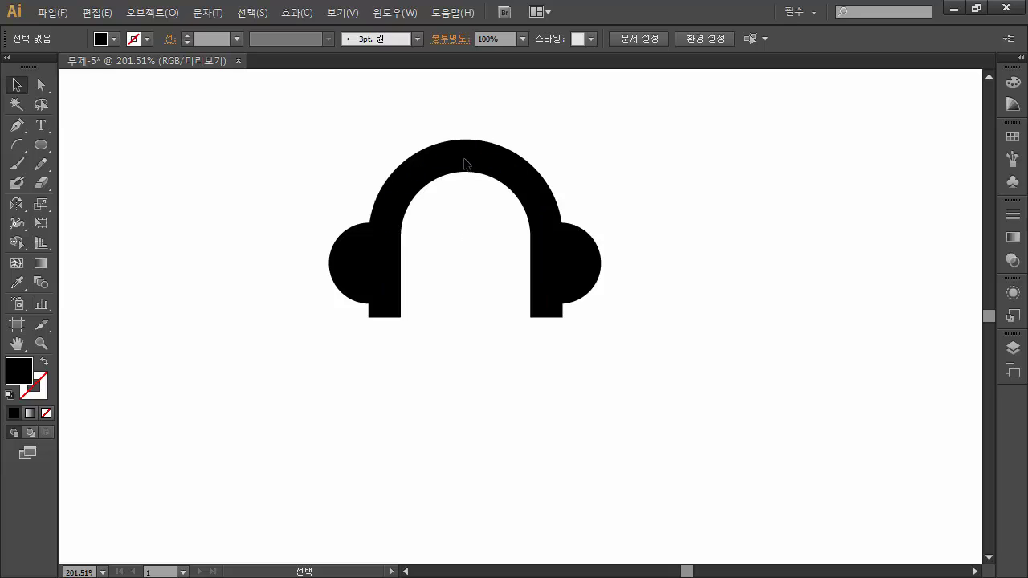
Step: Give the arch's 20 px stroke round caps so both legs end in rounded tips
{"action": "left_click", "coordinate": [474, 156]}
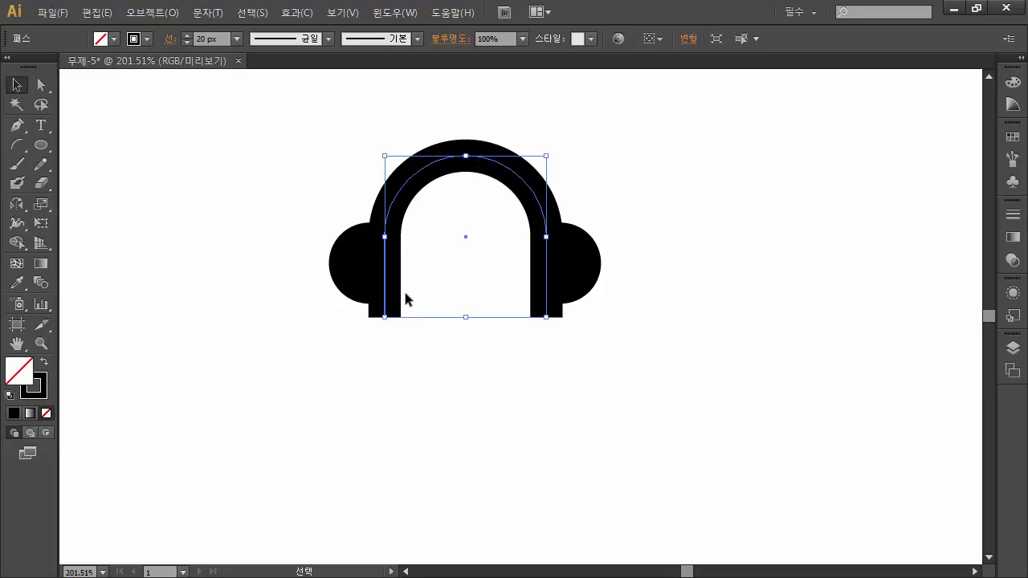
{"action": "left_click", "coordinate": [169, 42]}
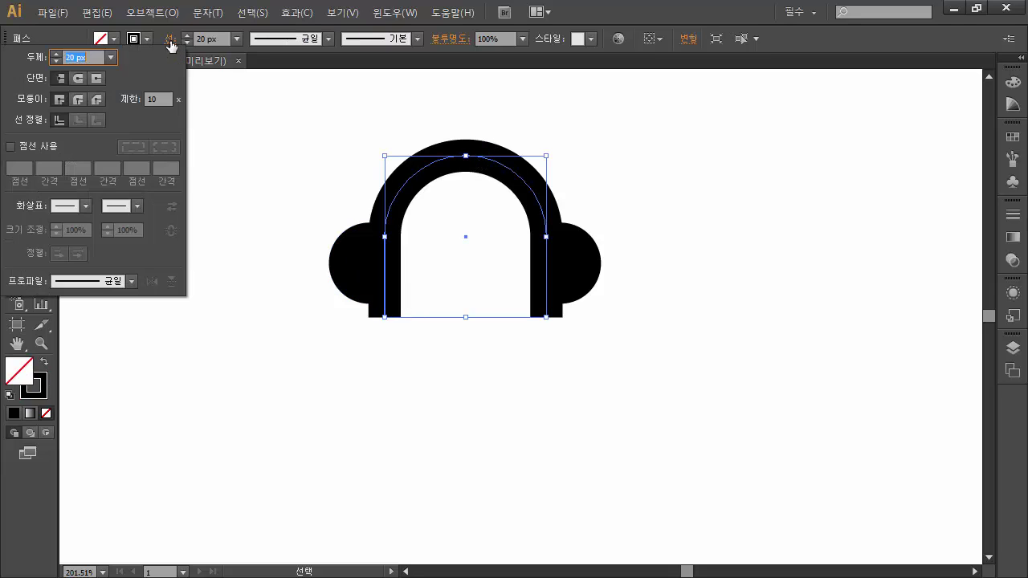
{"action": "left_click", "coordinate": [77, 78]}
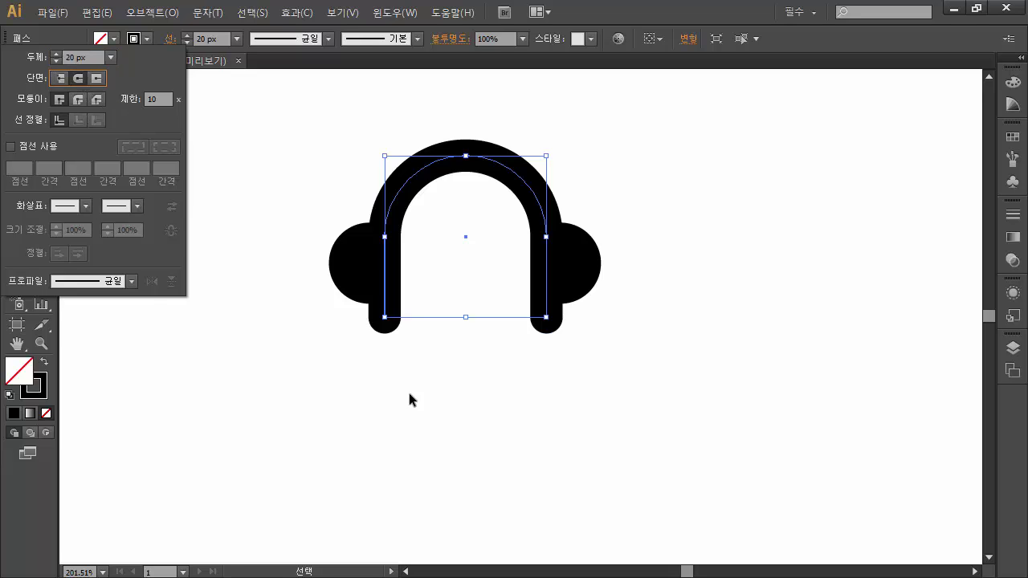
{"action": "left_click", "coordinate": [615, 387]}
{"action": "left_click", "coordinate": [613, 464]}
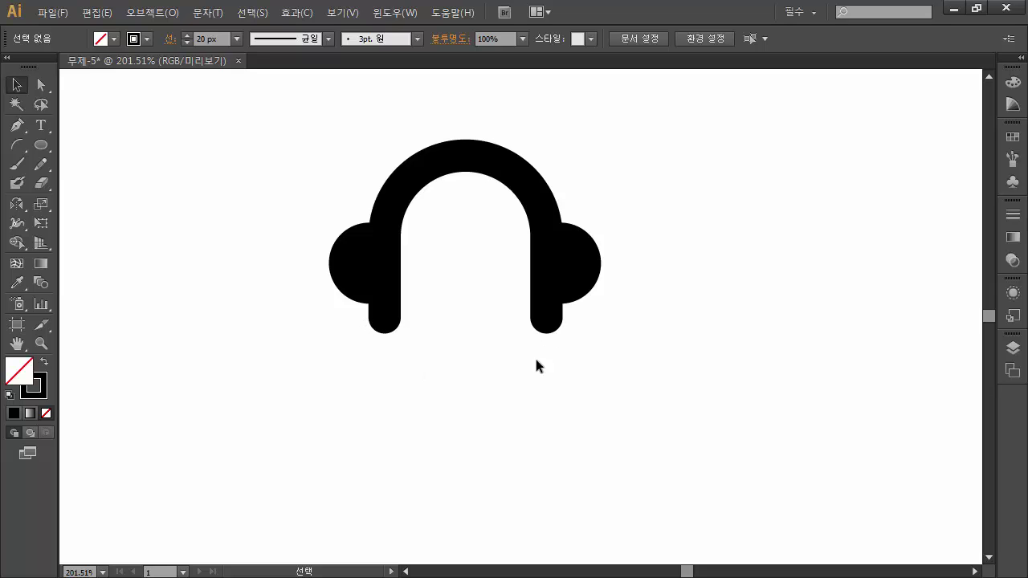
Step: Move both half circles down together along the arch's legs, leaving the rounded leg tips protruding slightly below them
{"action": "left_click", "coordinate": [359, 273]}
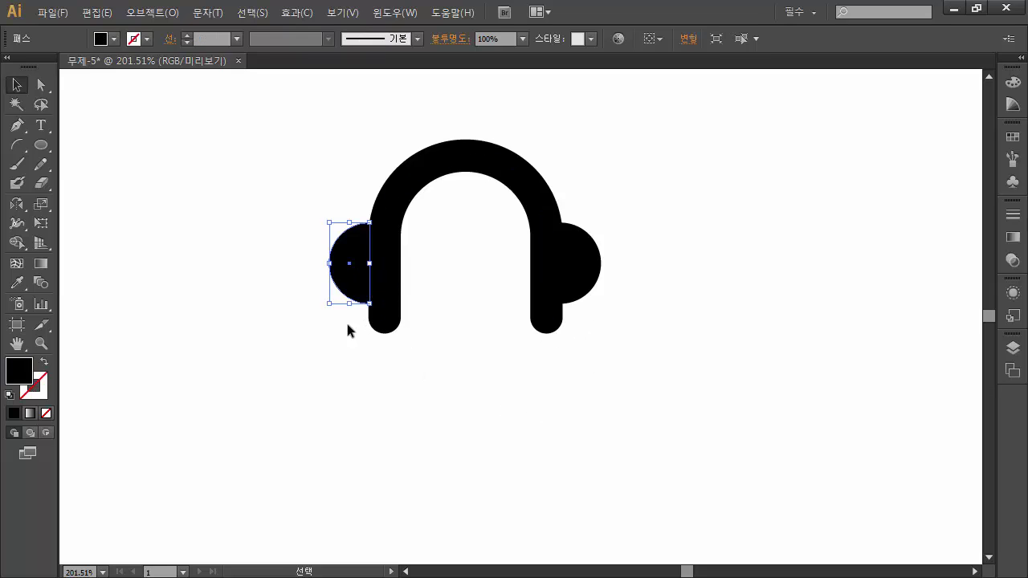
{"action": "left_click", "coordinate": [586, 268], "text": "shift"}
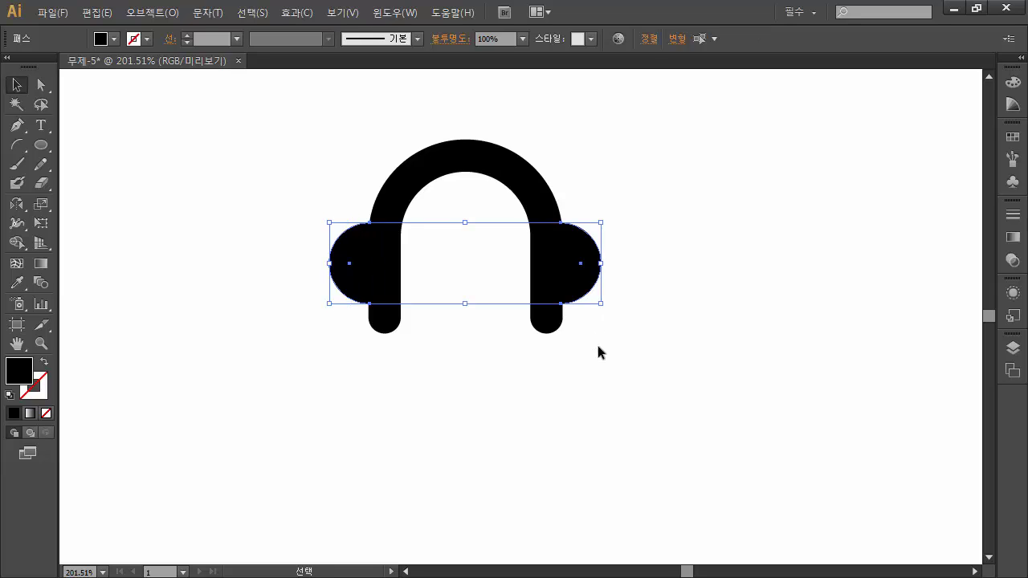
{"action": "key", "text": "Down"}
{"action": "key", "text": "Down"}
{"action": "key", "text": "Down"}
{"action": "key", "text": "Down"}
{"action": "key", "text": "Down"}
{"action": "key", "text": "Up"}
{"action": "key", "text": "Up"}
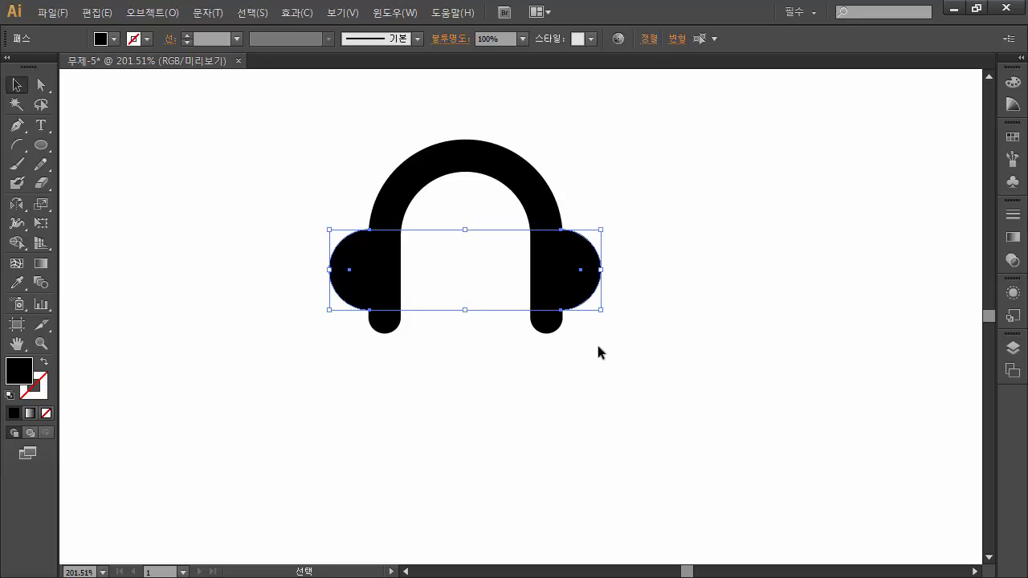
{"action": "key", "text": "Down"}
{"action": "key", "text": "Down"}
{"action": "key", "text": "Down"}
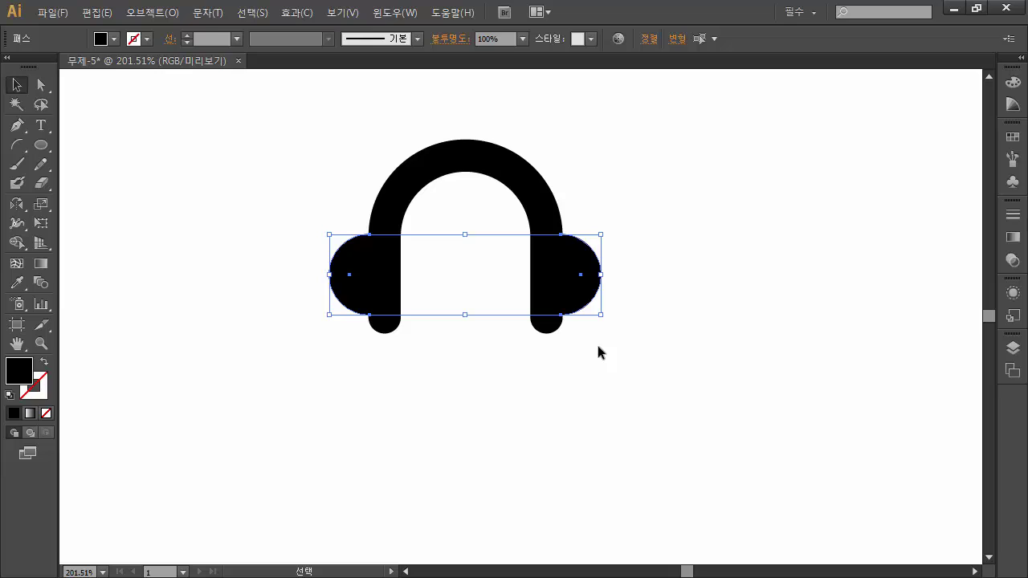
{"action": "left_click", "coordinate": [596, 351]}
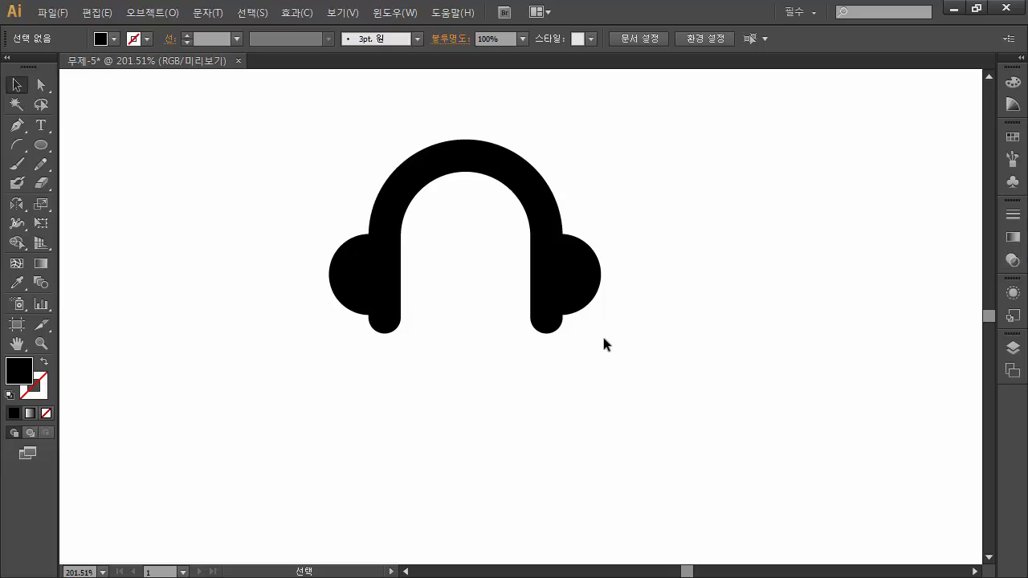
{"action": "left_click", "coordinate": [353, 274]}
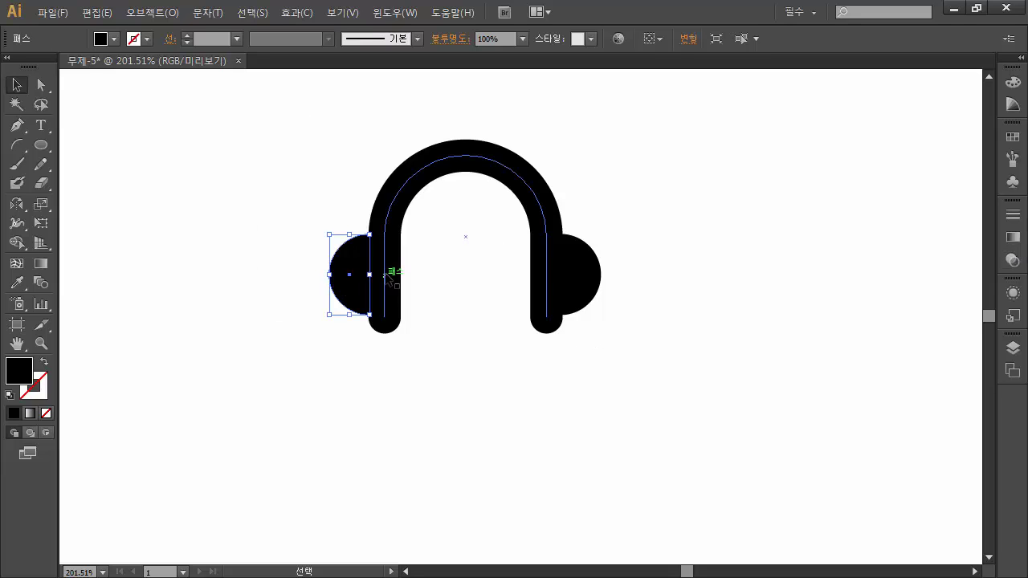
{"action": "left_click", "coordinate": [523, 289]}
{"action": "left_click", "coordinate": [583, 283]}
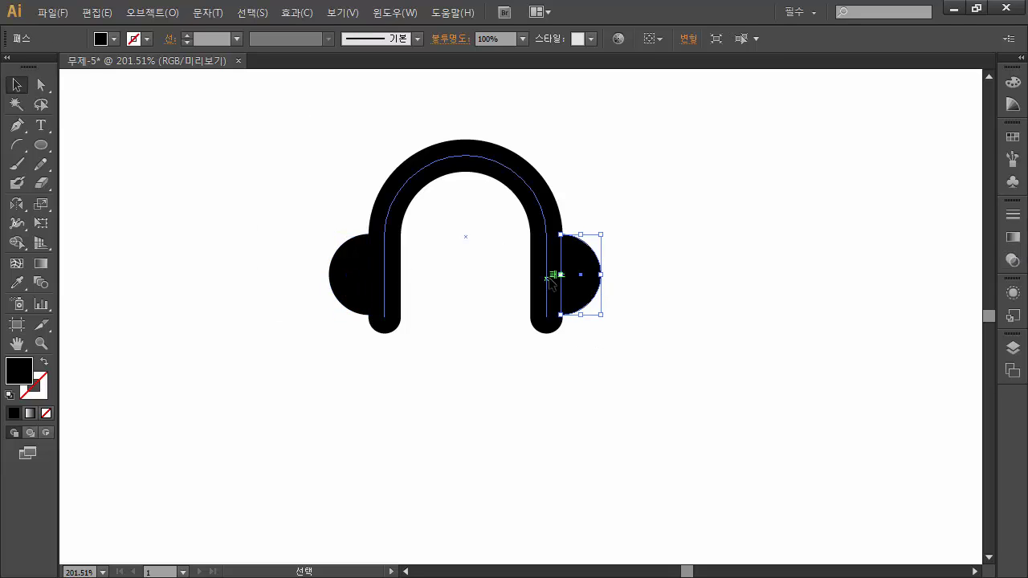
{"action": "left_click", "coordinate": [554, 275]}
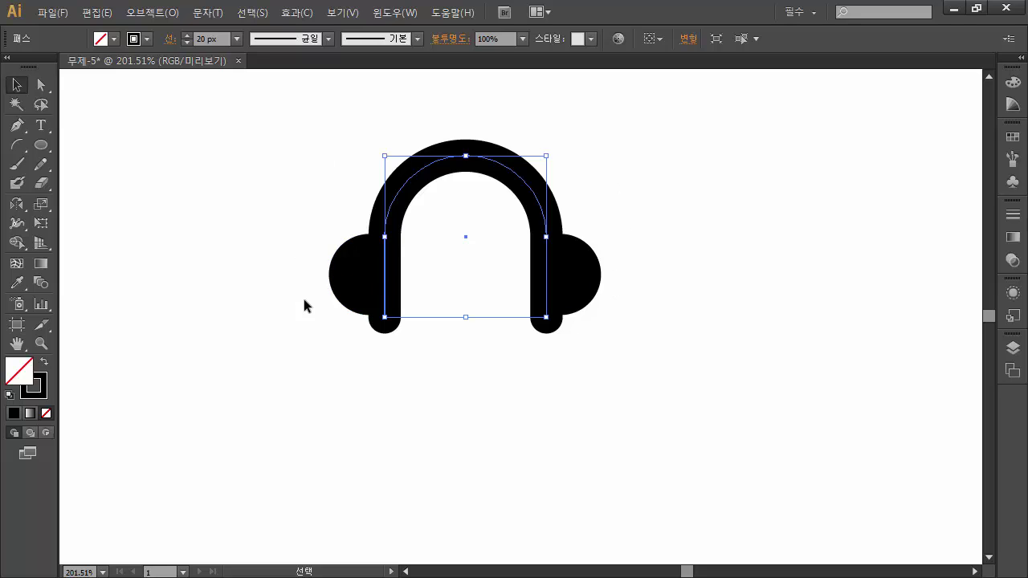
{"action": "left_click", "coordinate": [699, 408]}
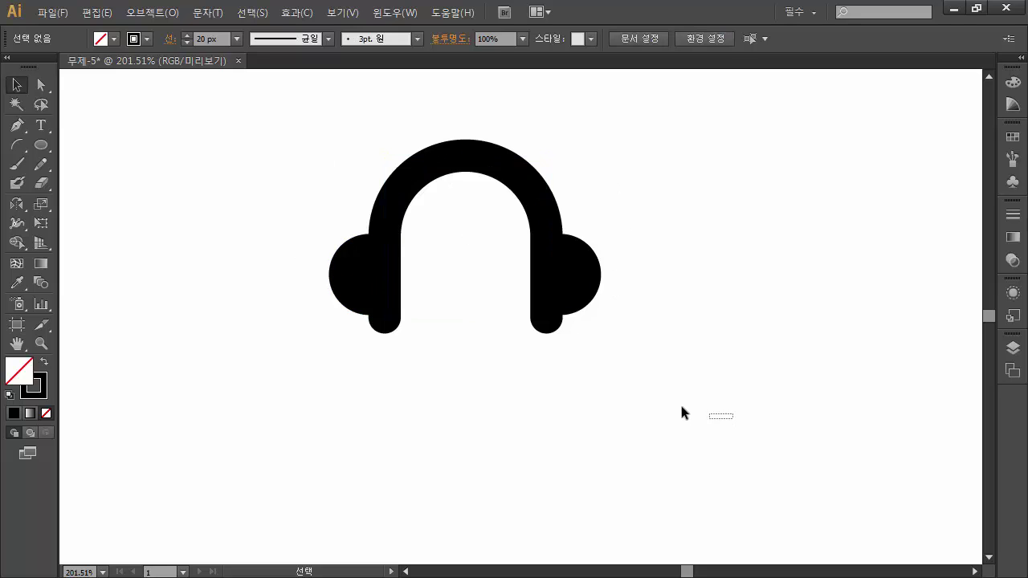
Step: Expand the arch and both half circles with the Fill and Stroke options enabled
{"action": "left_click_drag", "start_coordinate": [681, 412], "coordinate": [324, 222]}
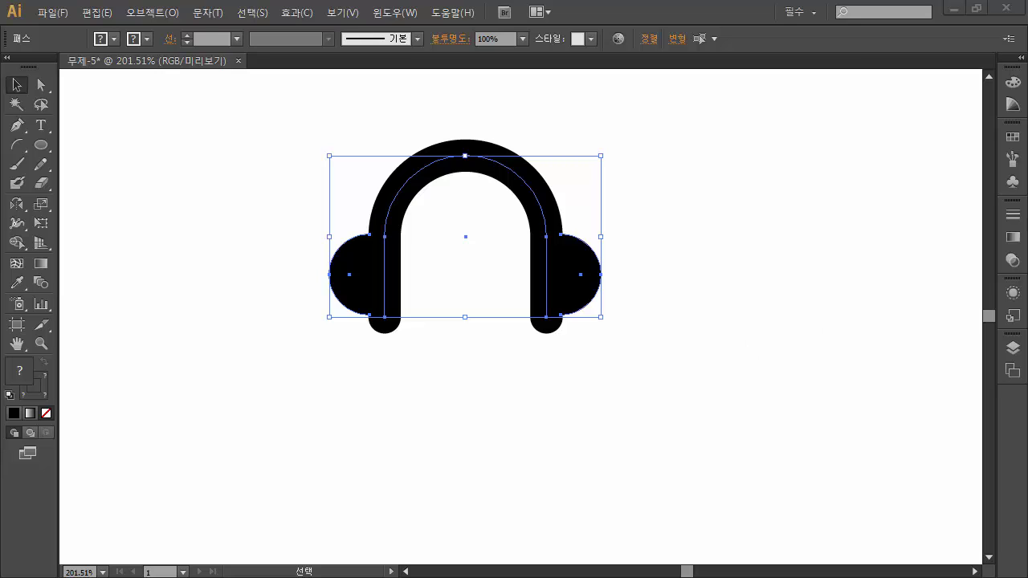
{"action": "left_click", "coordinate": [153, 14]}
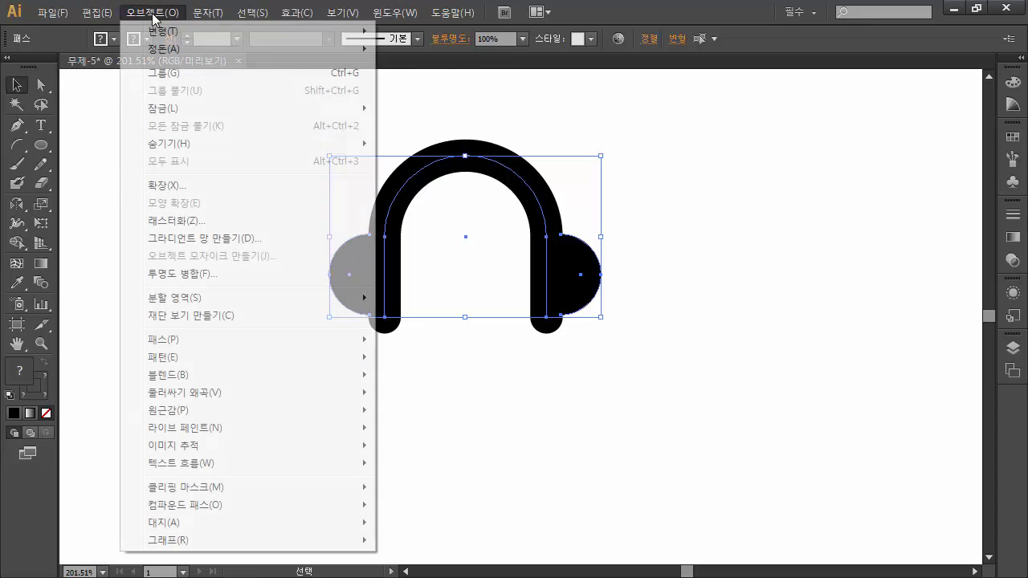
{"action": "left_click", "coordinate": [174, 189]}
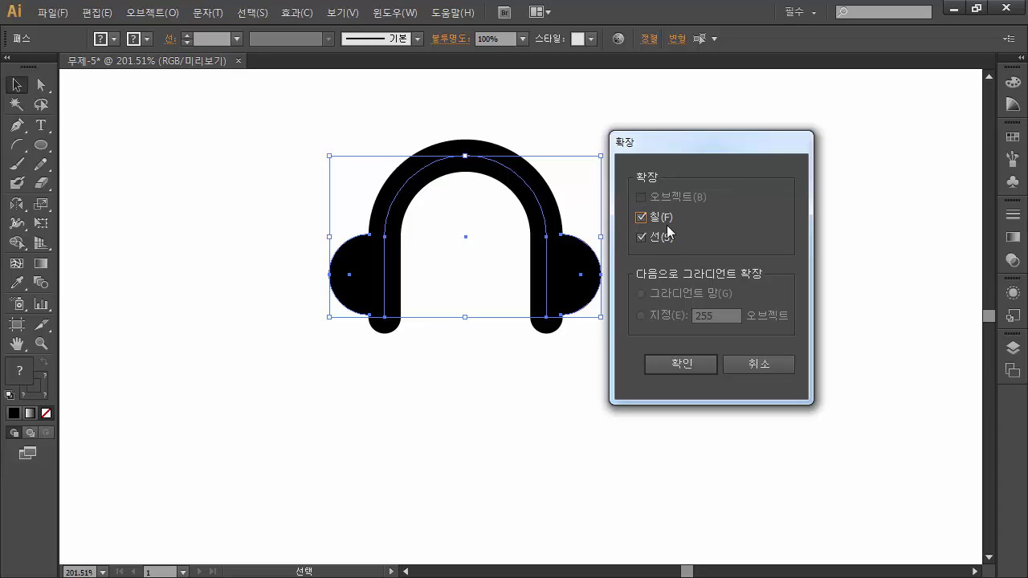
{"action": "left_click", "coordinate": [688, 363]}
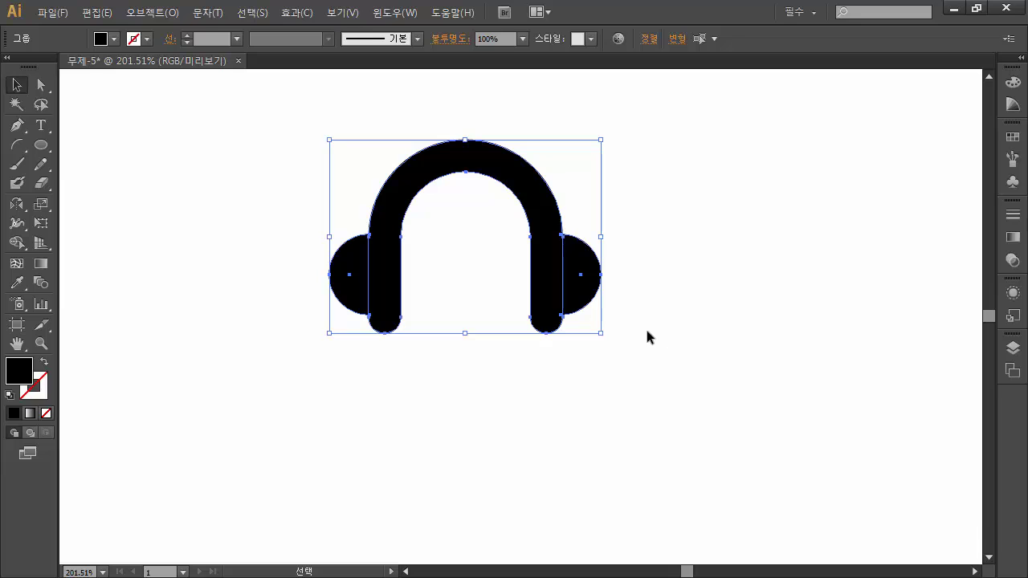
Step: Check the expanded arch, left half circle and right half circle one by one as separate shapes
{"action": "left_click", "coordinate": [648, 337]}
{"action": "left_click", "coordinate": [386, 283]}
{"action": "left_click", "coordinate": [366, 293]}
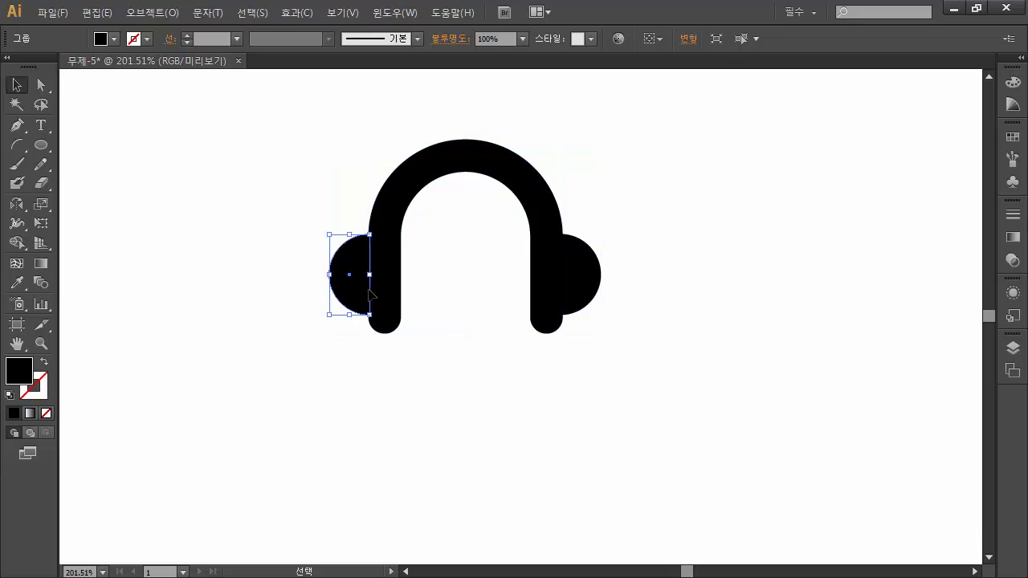
{"action": "left_click", "coordinate": [574, 294]}
{"action": "left_click", "coordinate": [542, 305]}
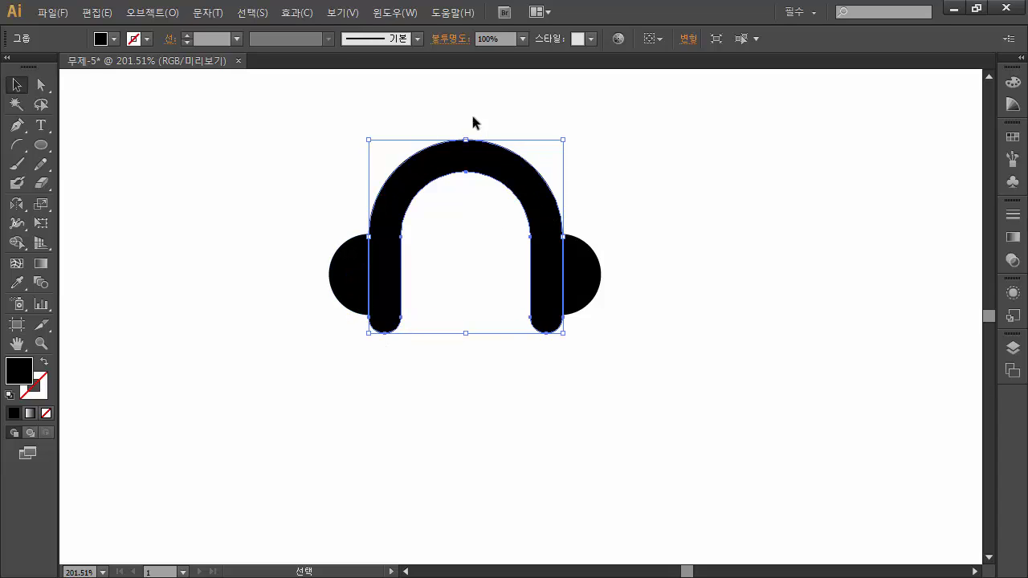
{"action": "left_click", "coordinate": [715, 275]}
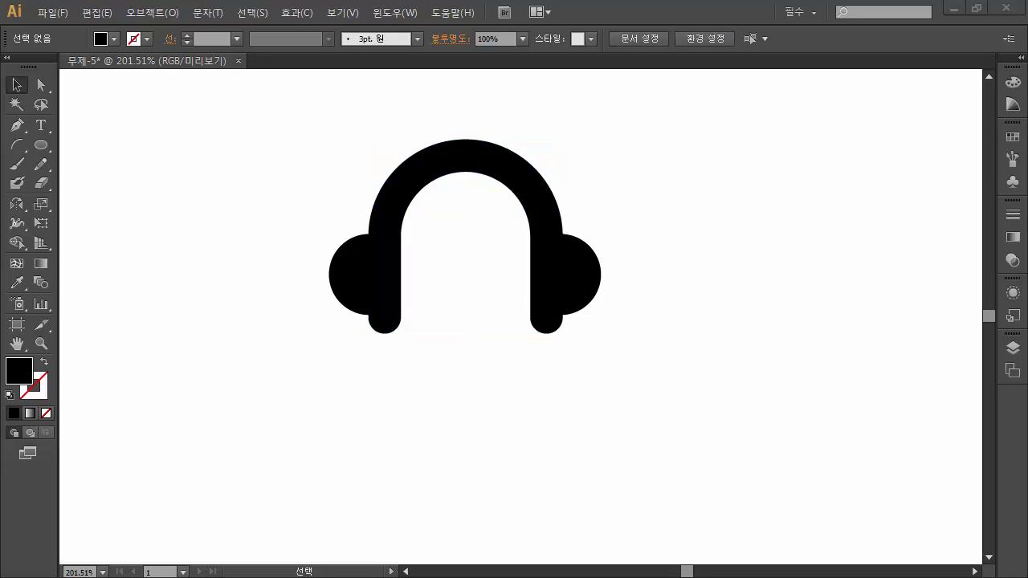
{"action": "left_click", "coordinate": [359, 269]}
{"action": "left_click", "coordinate": [393, 278]}
{"action": "left_click", "coordinate": [354, 269]}
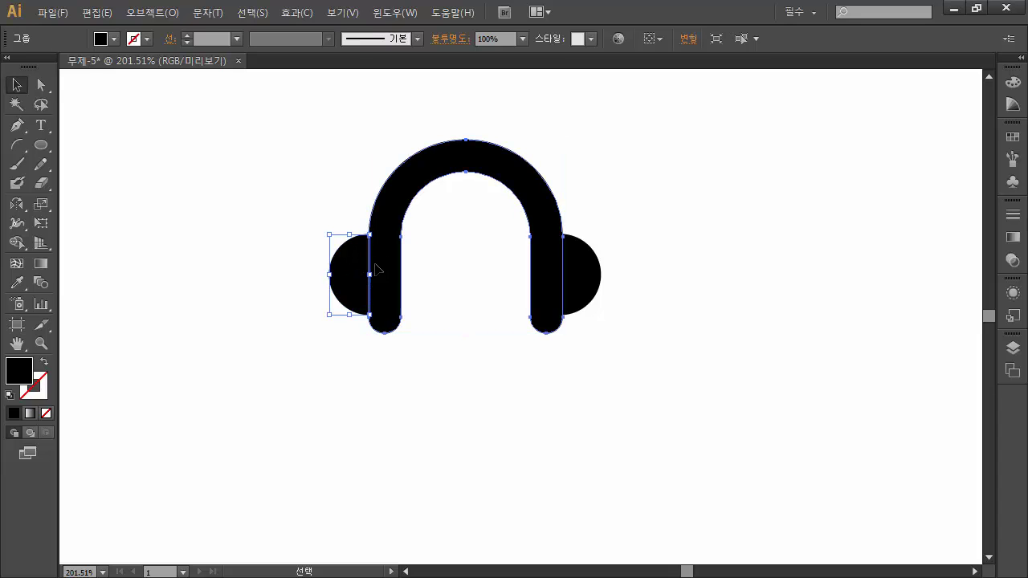
{"action": "left_click", "coordinate": [382, 272]}
{"action": "left_click", "coordinate": [596, 279]}
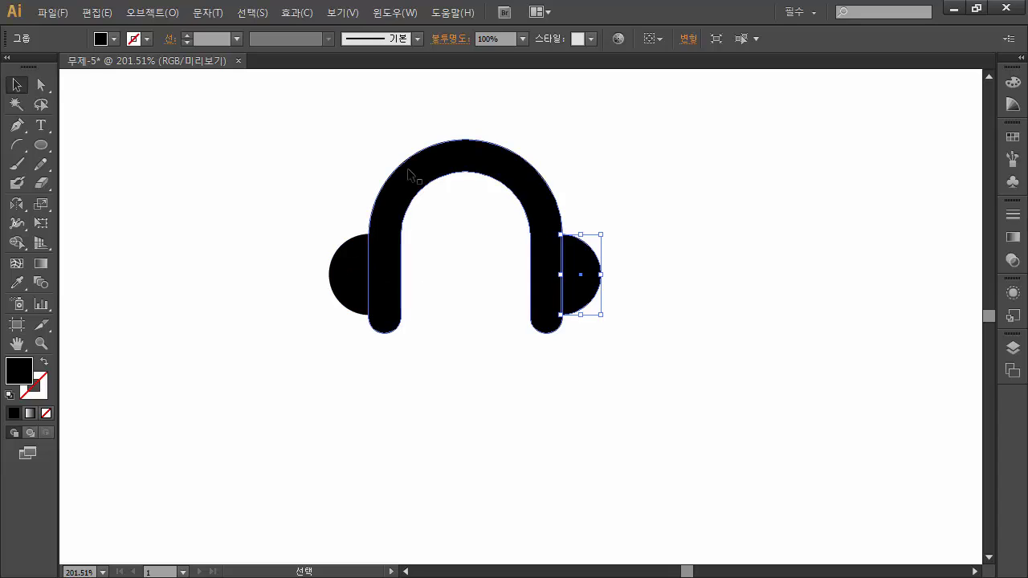
Step: Unite the expanded arch and both half circles into a single headphone shape with Pathfinder
{"action": "left_click_drag", "start_coordinate": [683, 430], "coordinate": [227, 159]}
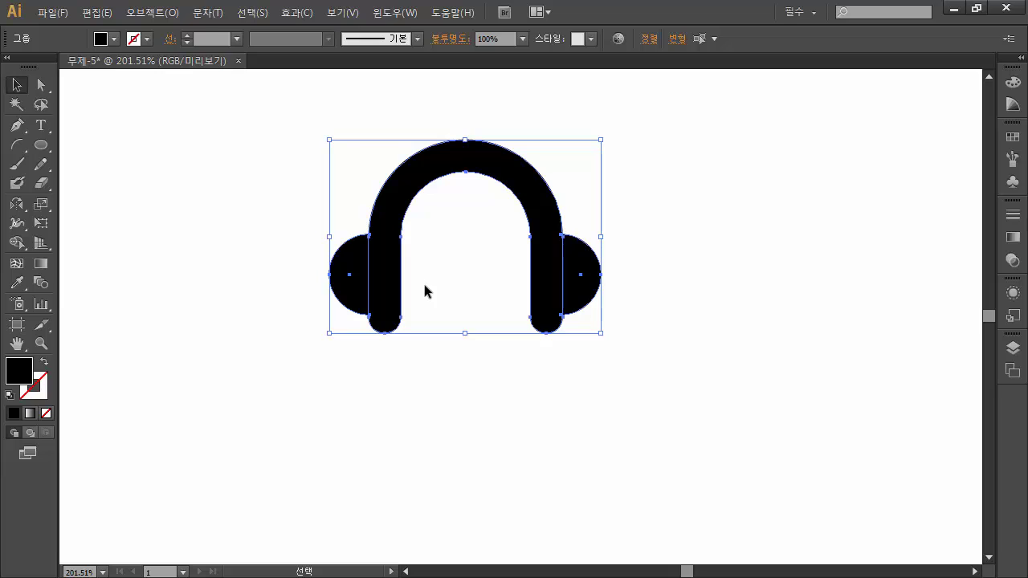
{"action": "key", "text": "ctrl+shift+b"}
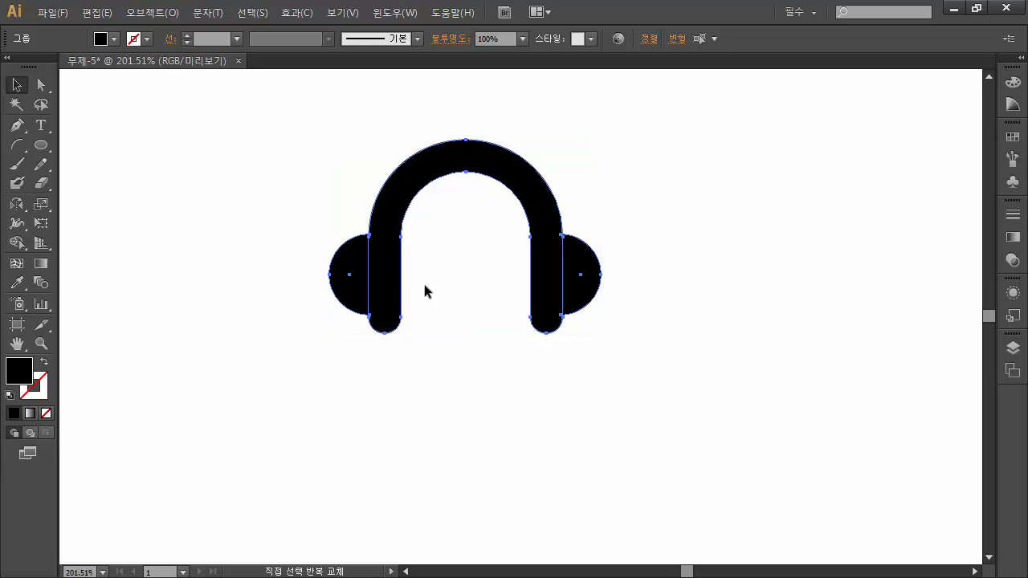
{"action": "key", "text": "ctrl+shift+b"}
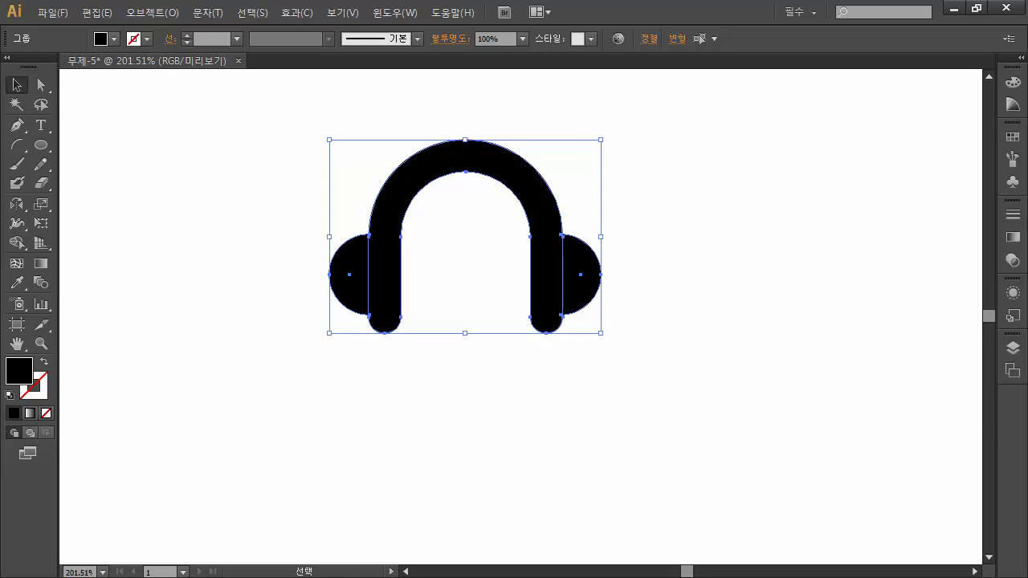
{"action": "key", "text": "ctrl+shift+F9"}
{"action": "left_click_drag", "start_coordinate": [852, 253], "coordinate": [855, 219]}
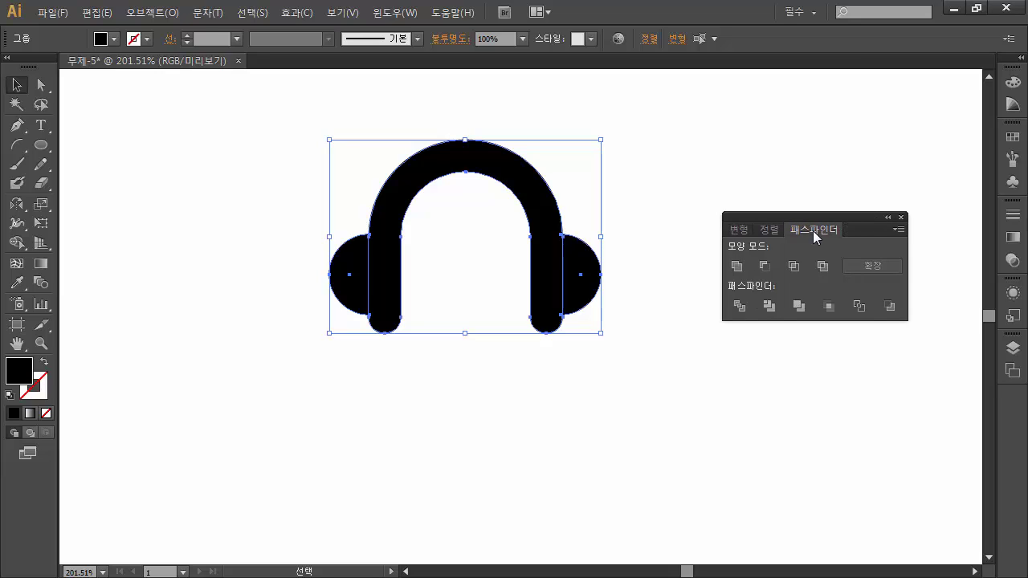
{"action": "left_click", "coordinate": [736, 267]}
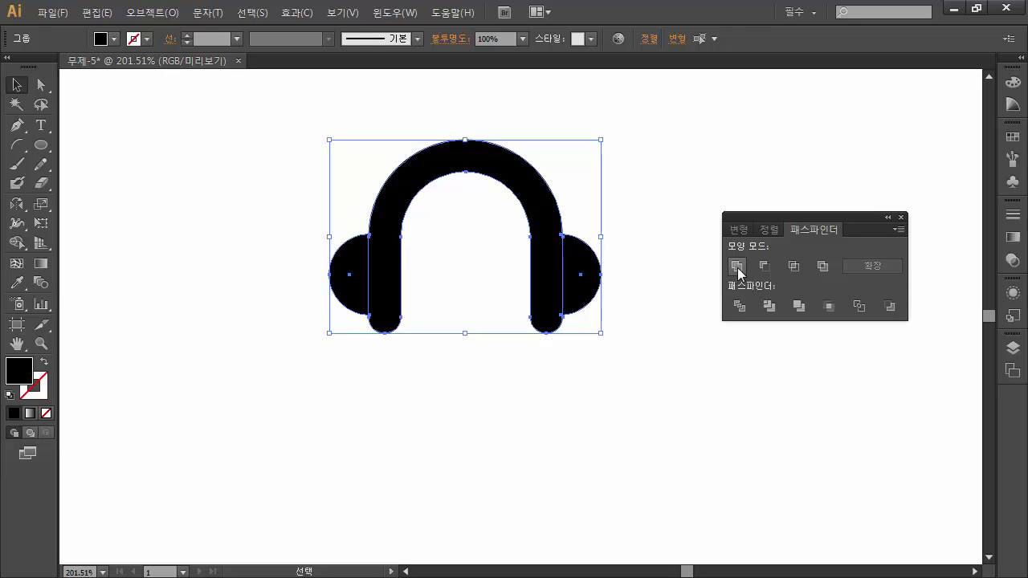
{"action": "left_click", "coordinate": [901, 217]}
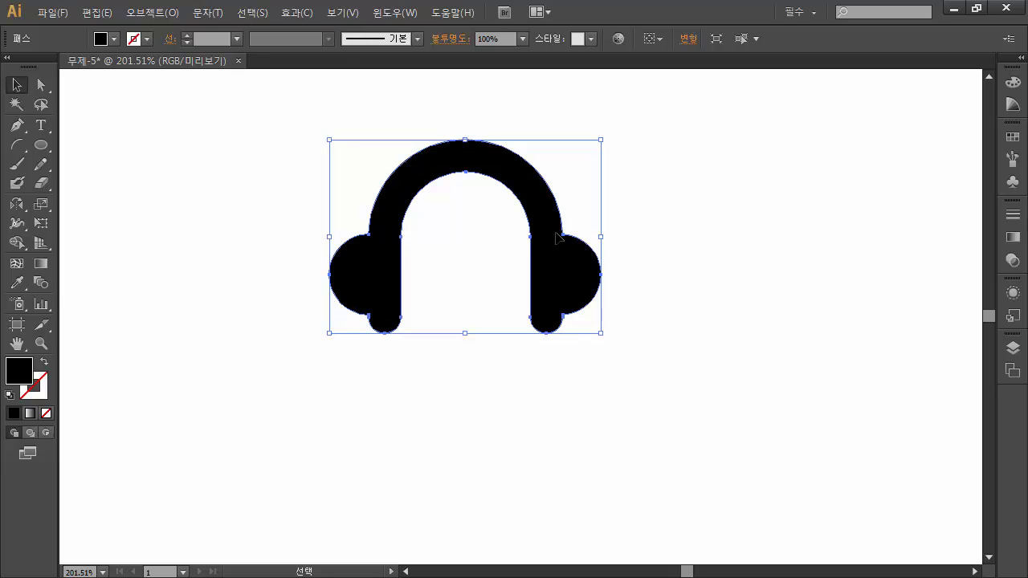
{"action": "left_click", "coordinate": [716, 316]}
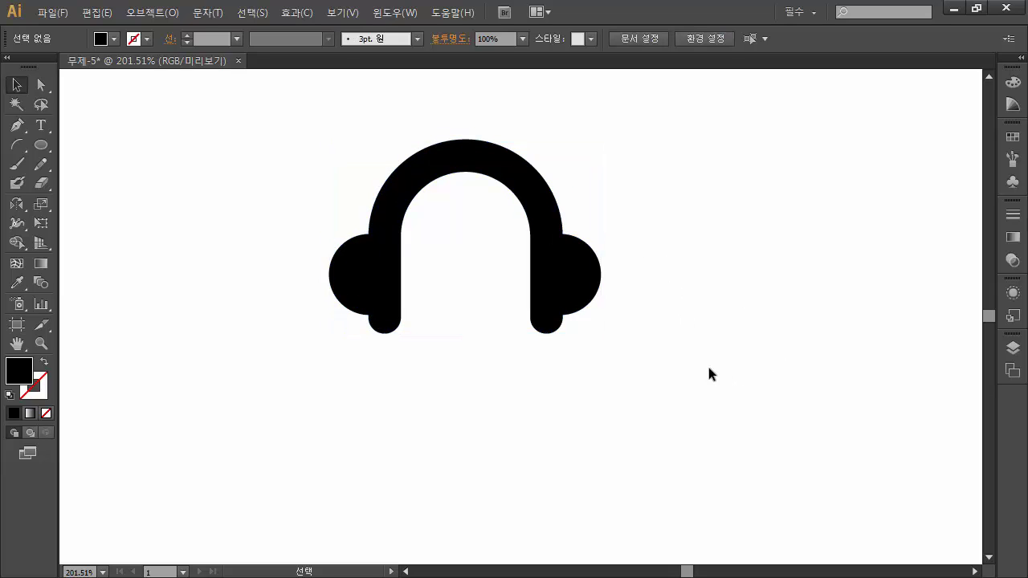
{"action": "key", "text": "a"}
{"action": "key", "text": "v"}
{"action": "left_click", "coordinate": [565, 297]}
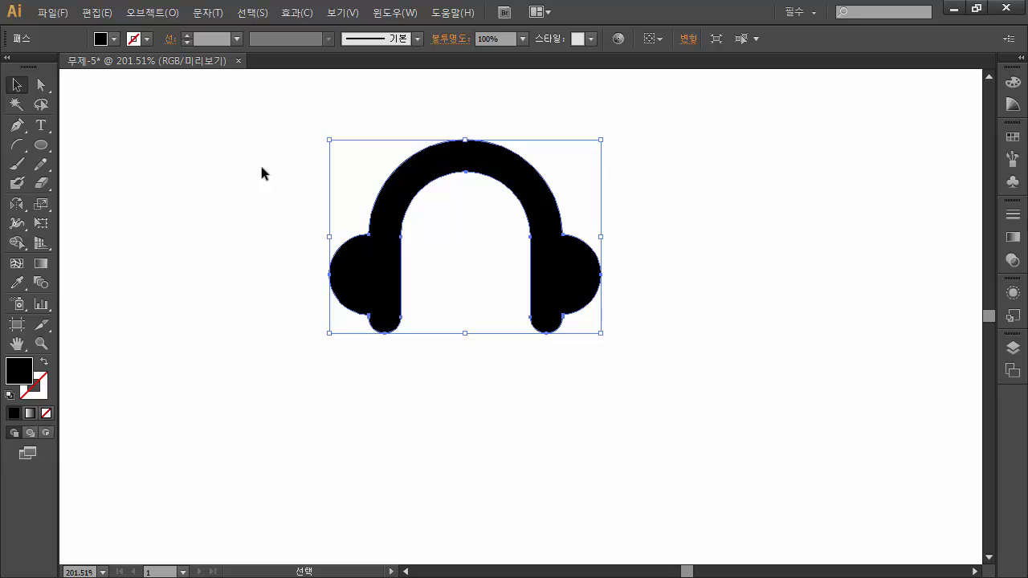
{"action": "double_click", "coordinate": [37, 370]}
{"action": "left_click_drag", "start_coordinate": [651, 160], "coordinate": [863, 119]}
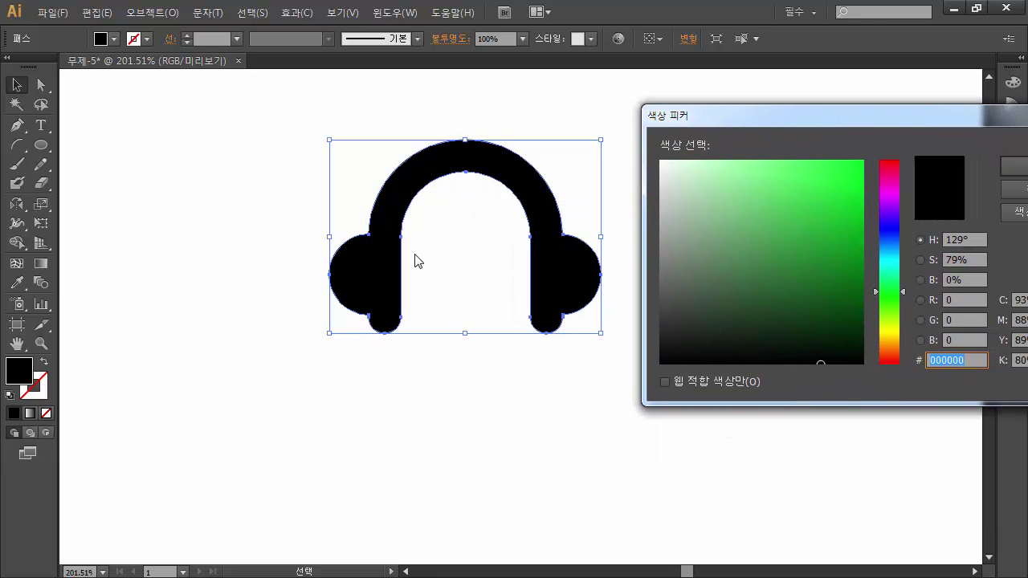
{"action": "key", "text": "Return"}
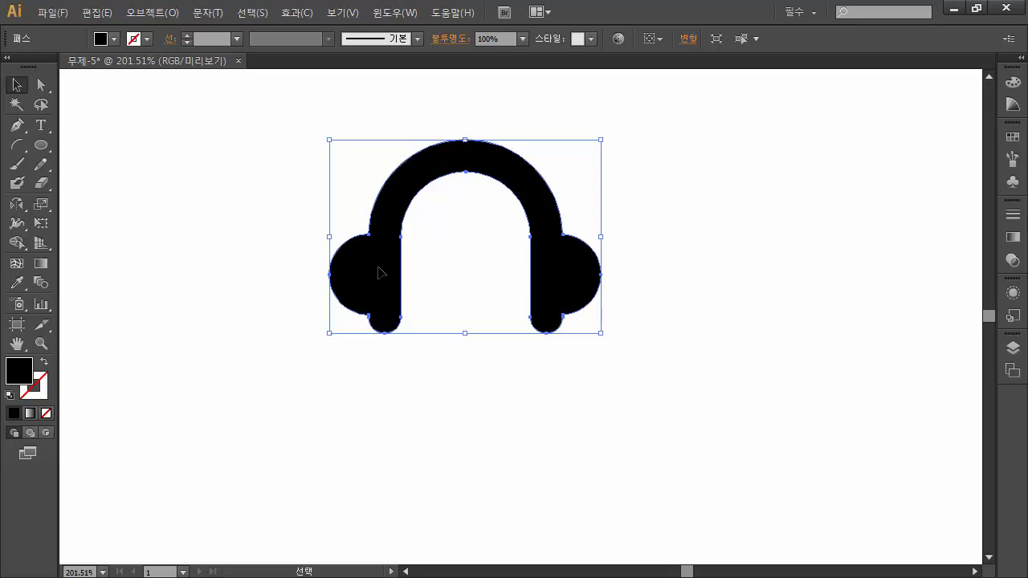
Step: Move the black headphone to the canvas's upper-left area and place two copies beside it in an evenly spaced horizontal row
{"action": "left_click_drag", "start_coordinate": [378, 273], "coordinate": [132, 231]}
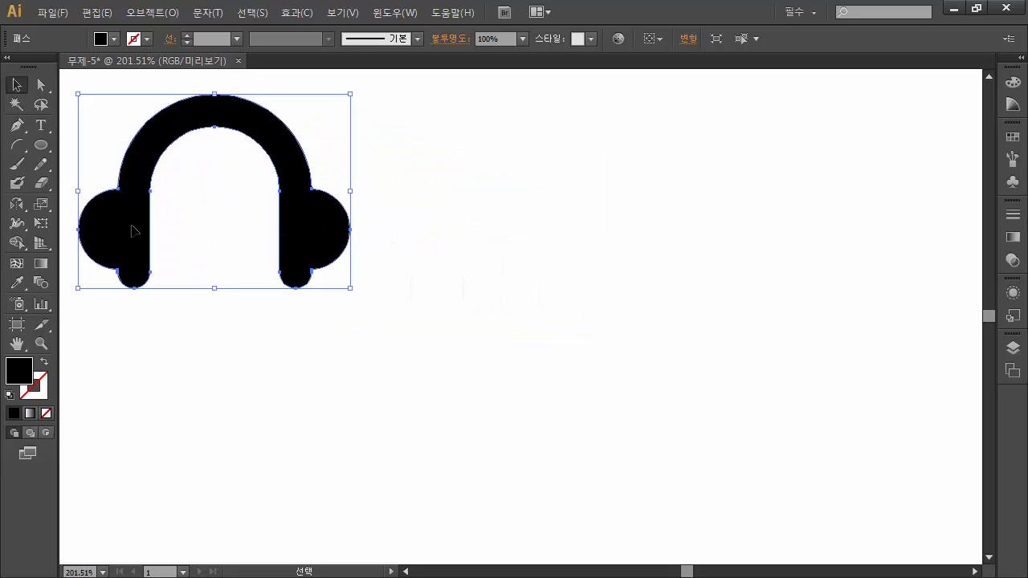
{"action": "left_click_drag", "start_coordinate": [319, 245], "coordinate": [897, 241]}
{"action": "key", "text": "ctrl+shift+a"}
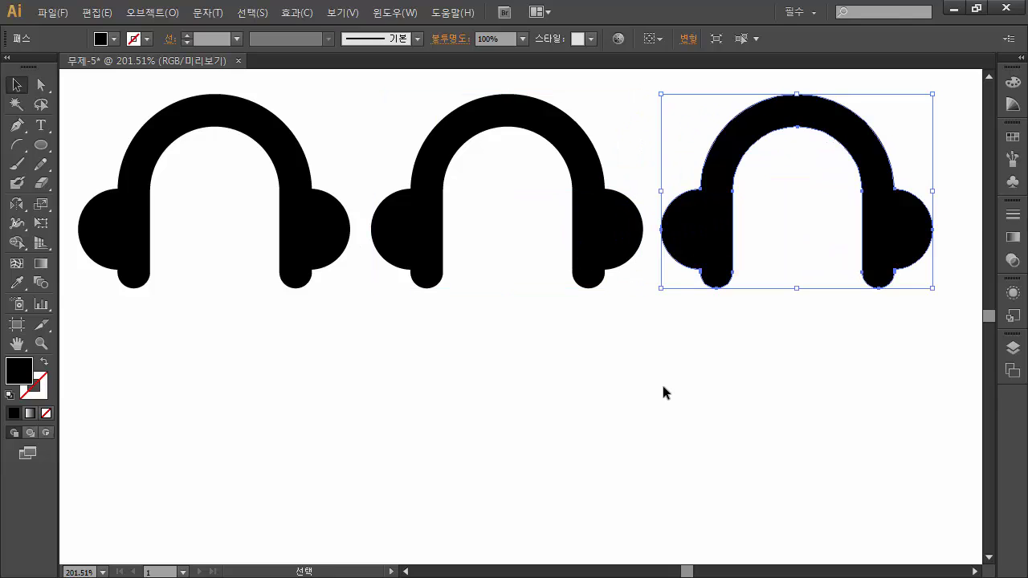
Step: Recolor the middle headphone with a vivid purple fill
{"action": "left_click", "coordinate": [610, 275]}
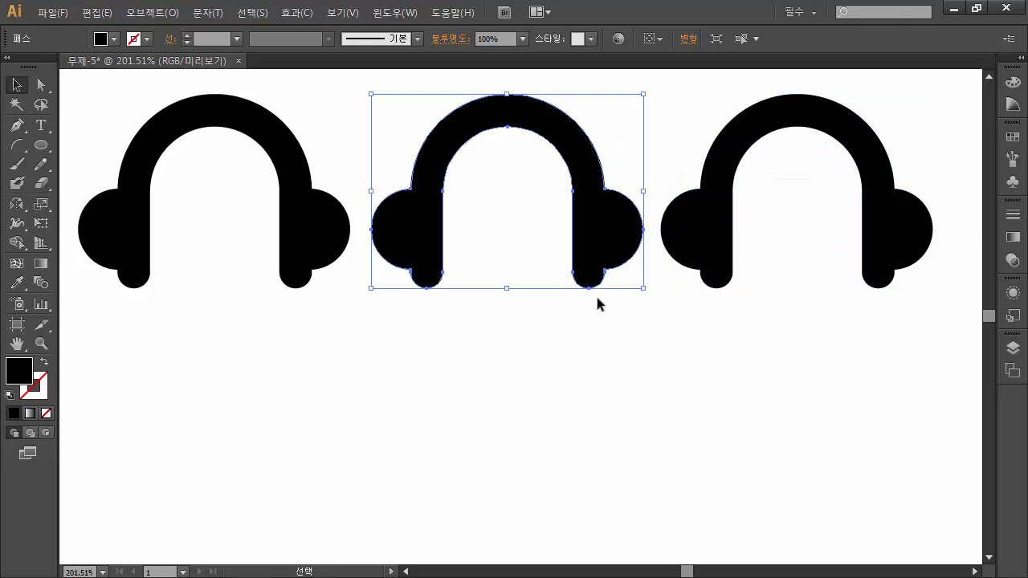
{"action": "double_click", "coordinate": [20, 375]}
{"action": "left_click", "coordinate": [843, 200]}
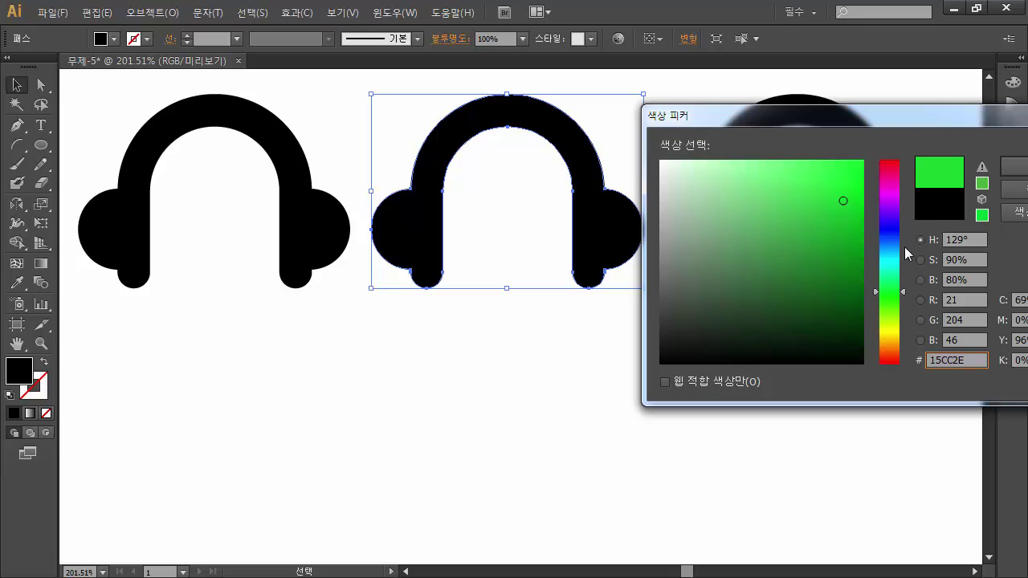
{"action": "left_click_drag", "start_coordinate": [906, 254], "coordinate": [896, 208]}
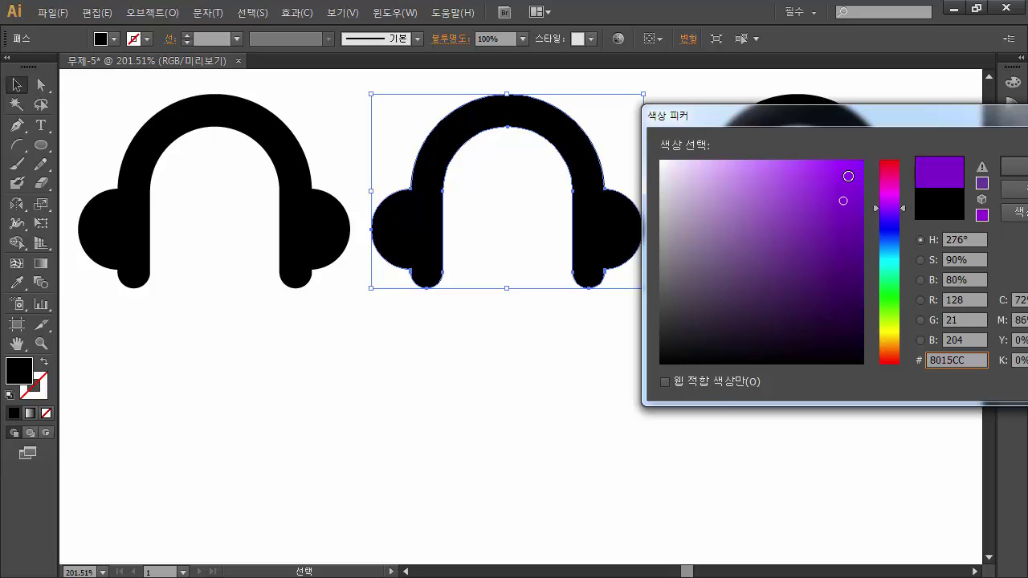
{"action": "left_click", "coordinate": [847, 176]}
{"action": "left_click", "coordinate": [1013, 166]}
{"action": "left_click", "coordinate": [598, 369]}
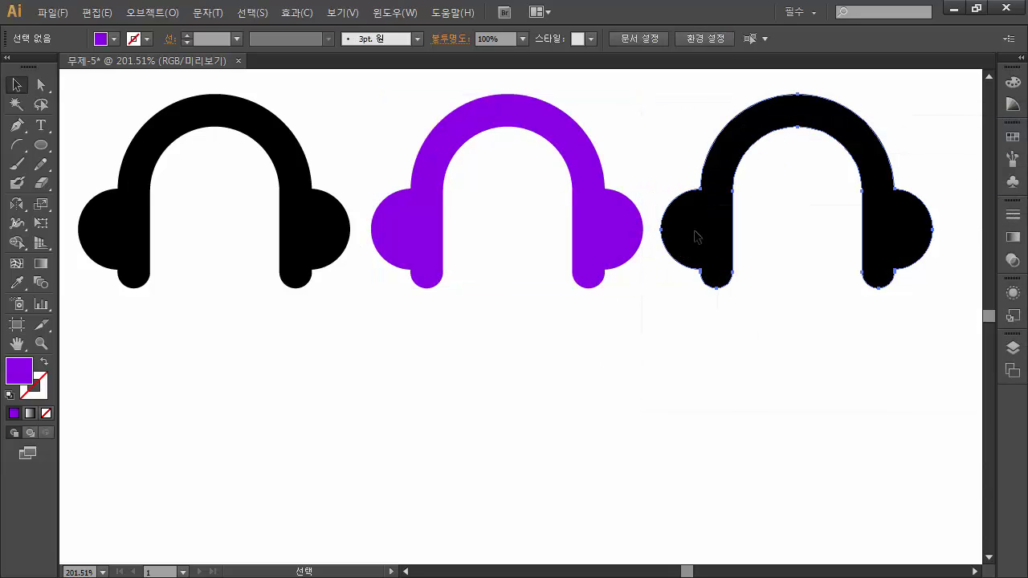
Step: Recolor the rightmost headphone with the orange fill E5711A
{"action": "left_click", "coordinate": [696, 237]}
{"action": "double_click", "coordinate": [18, 370]}
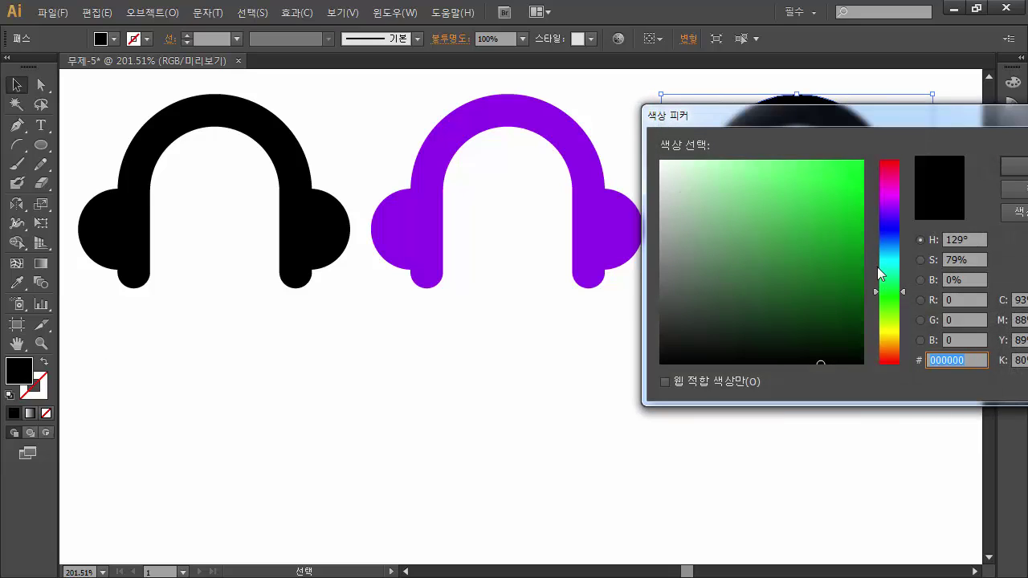
{"action": "left_click_drag", "start_coordinate": [883, 291], "coordinate": [893, 354]}
{"action": "left_click", "coordinate": [856, 254]}
{"action": "left_click", "coordinate": [842, 183]}
{"action": "left_click", "coordinate": [1013, 167]}
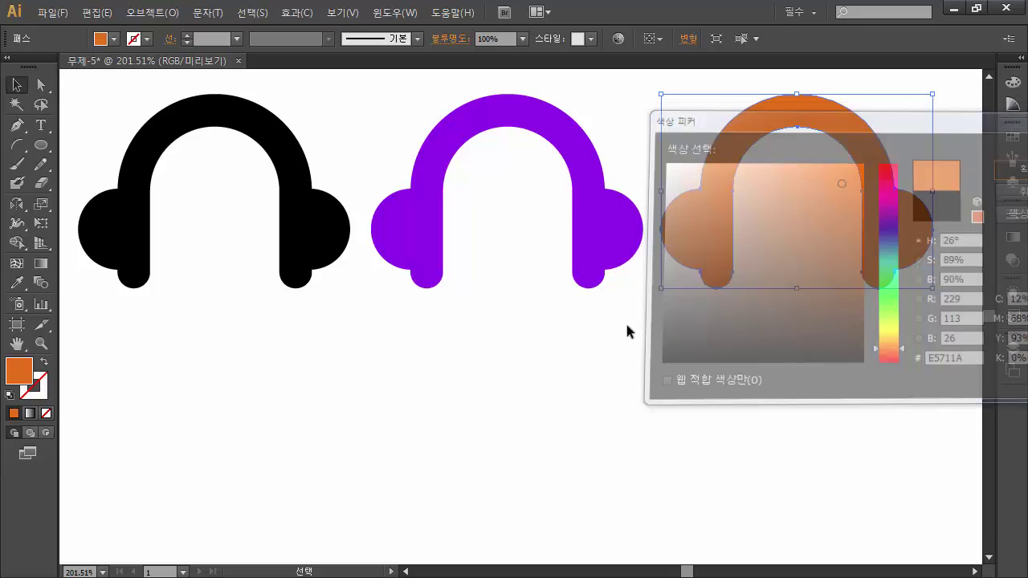
{"action": "left_click", "coordinate": [473, 417]}
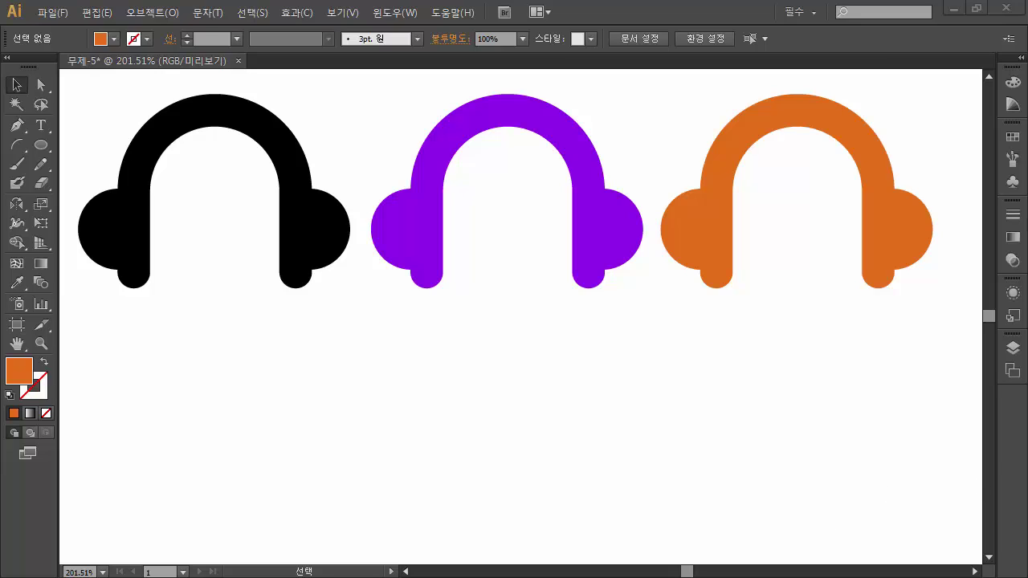
{"action": "left_click", "coordinate": [541, 418]}
Step: Paint two large round orange eyes and a thick wavy mouth inside the black headphone with the Blob Brush
{"action": "left_click", "coordinate": [18, 184]}
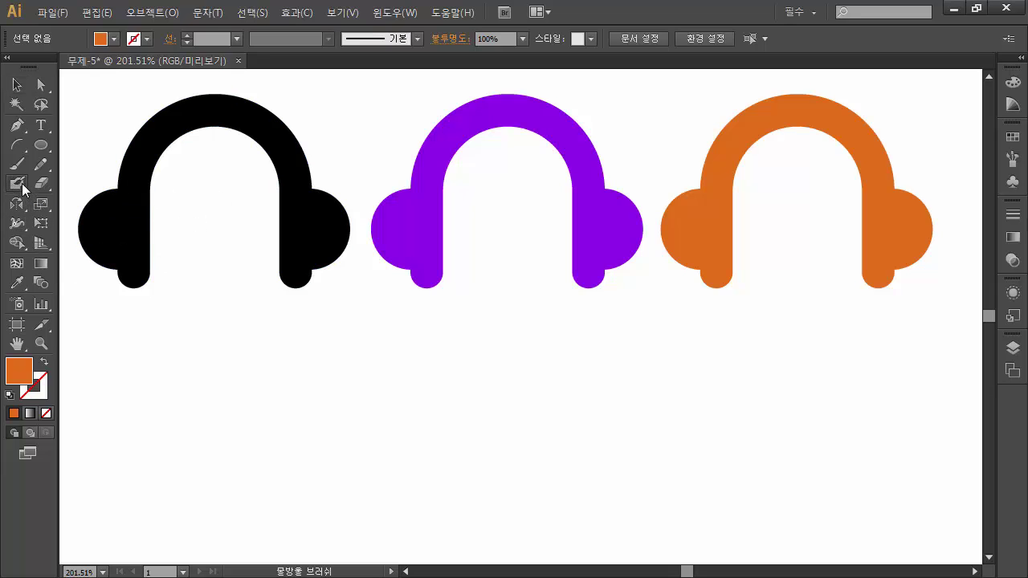
{"action": "left_click", "coordinate": [187, 197]}
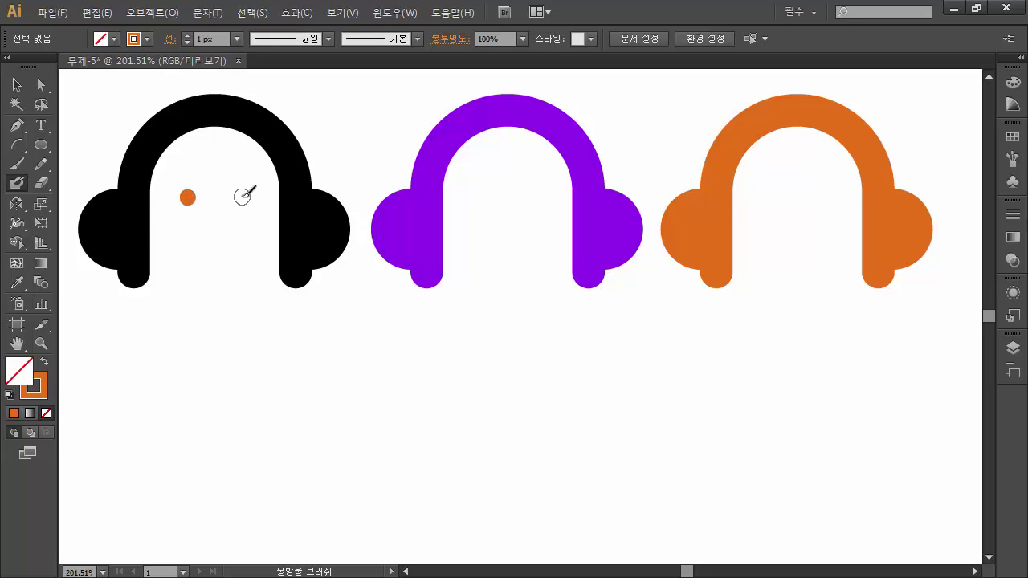
{"action": "left_click", "coordinate": [241, 197]}
{"action": "left_click_drag", "start_coordinate": [182, 245], "coordinate": [249, 254]}
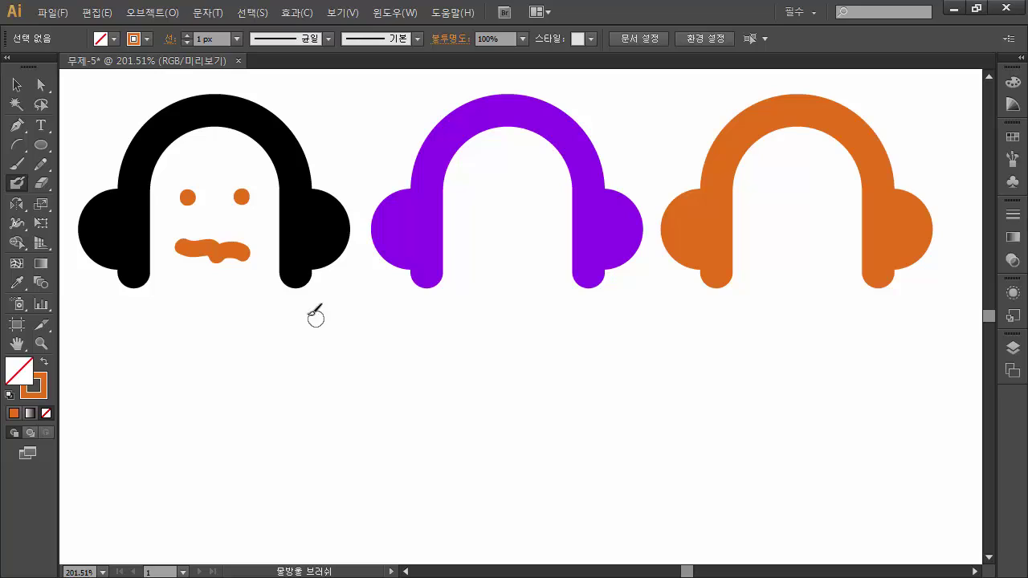
{"action": "left_click", "coordinate": [187, 196]}
{"action": "left_click_drag", "start_coordinate": [240, 196], "coordinate": [243, 196]}
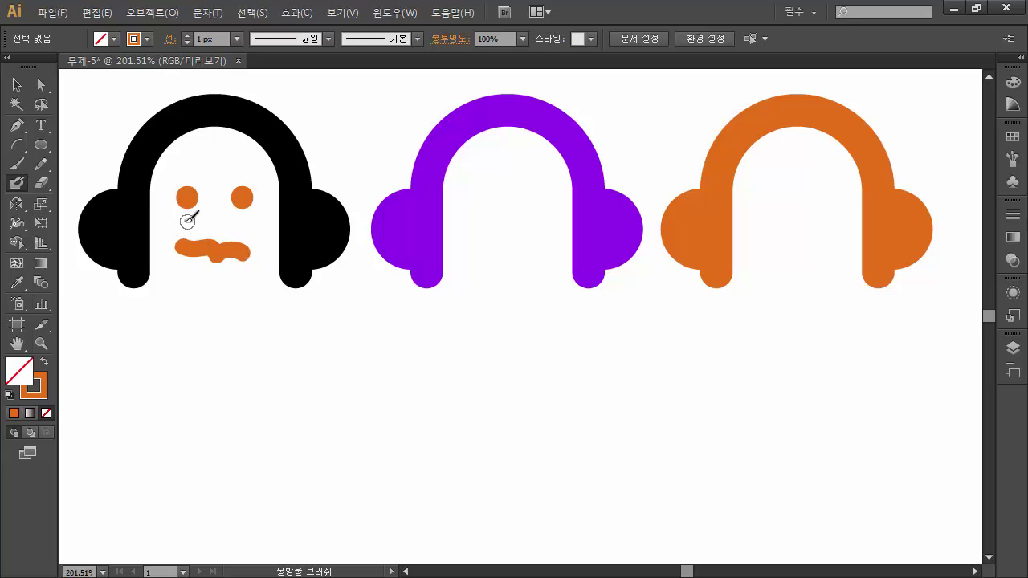
Step: Dab three small orange blush marks under each eye with a smaller Blob Brush
{"action": "left_click_drag", "start_coordinate": [173, 219], "coordinate": [183, 218]}
{"action": "left_click", "coordinate": [185, 217]}
{"action": "left_click", "coordinate": [195, 217]}
{"action": "left_click", "coordinate": [228, 217]}
{"action": "left_click", "coordinate": [239, 217]}
{"action": "left_click", "coordinate": [250, 216]}
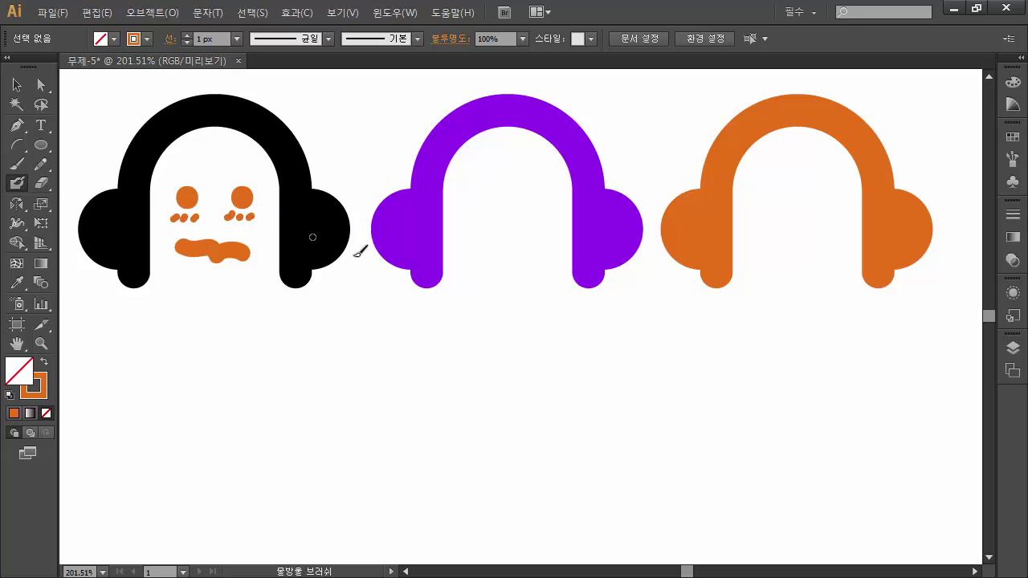
Step: Replace the thick wavy mouth with a thin orange smile curve painted with the Blob Brush
{"action": "key", "text": "v"}
{"action": "left_click", "coordinate": [222, 256]}
{"action": "key", "text": "Delete"}
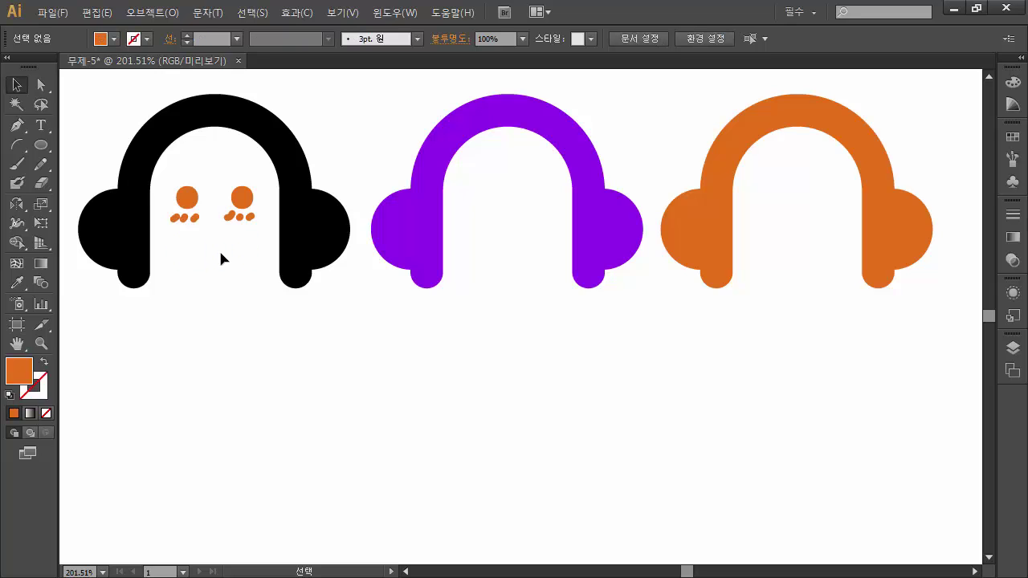
{"action": "left_click", "coordinate": [17, 183]}
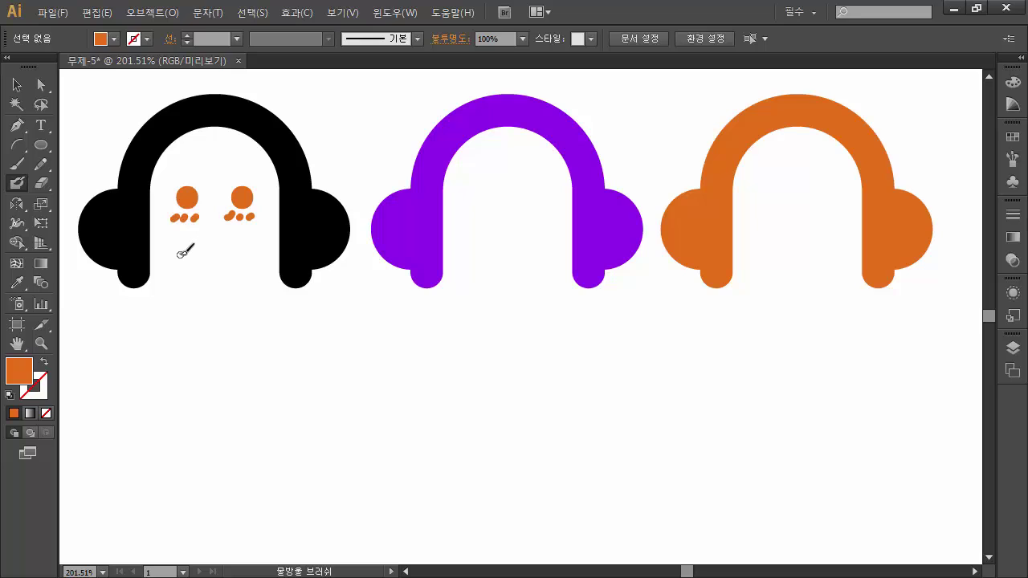
{"action": "mouse_move", "coordinate": [178, 251]}
{"action": "left_mouse_down"}
{"action": "mouse_move", "coordinate": [229, 266]}
{"action": "mouse_move", "coordinate": [253, 246]}
{"action": "left_mouse_up"}
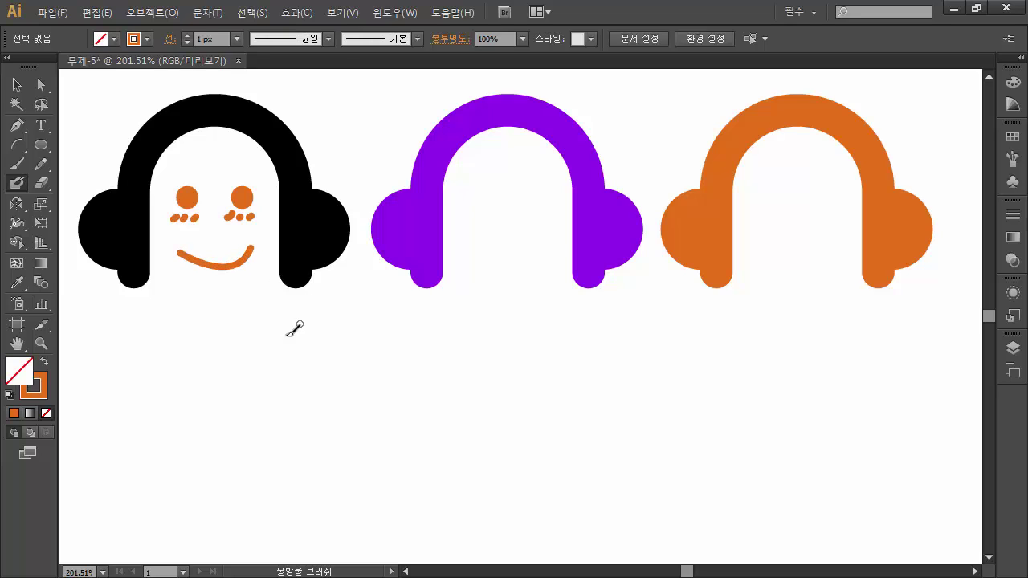
{"action": "key", "text": "v"}
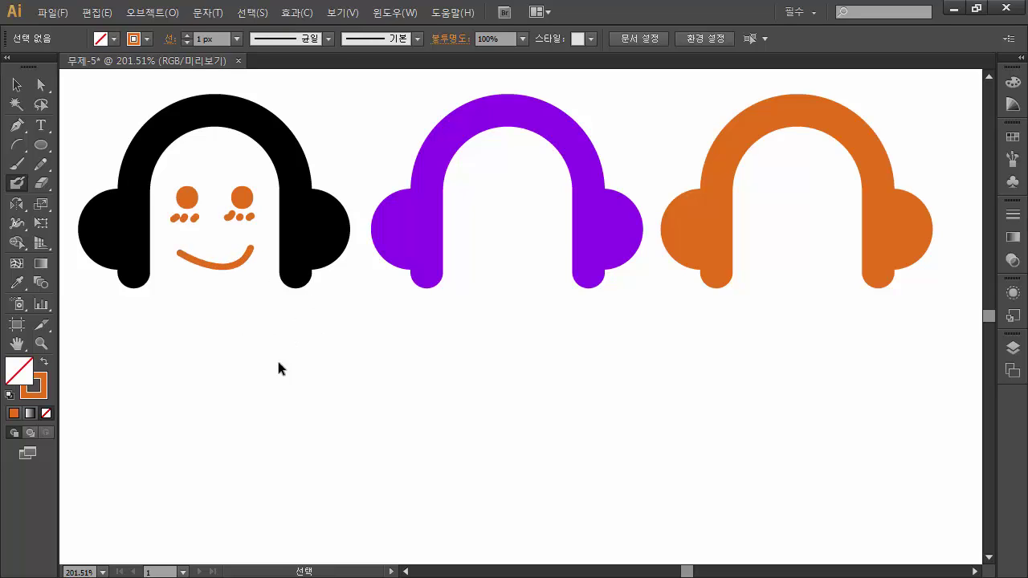